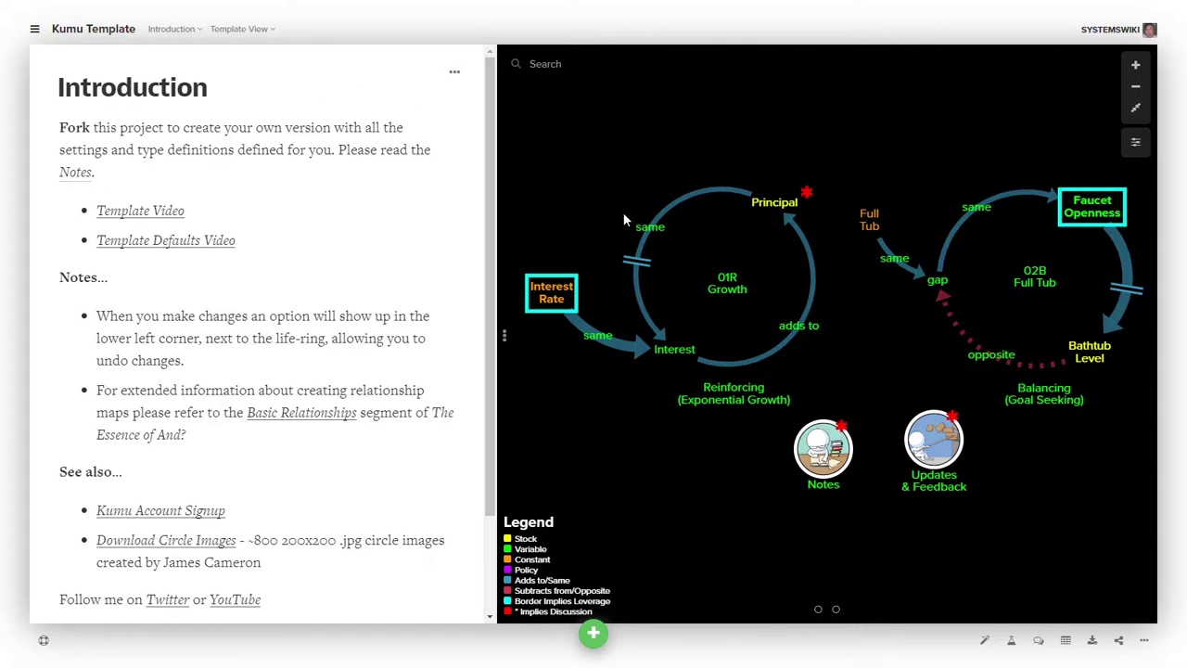
Step: Inspect the element type options of the Principal stock and the tag assigned to the Interest Rate element
left_click(765, 208)
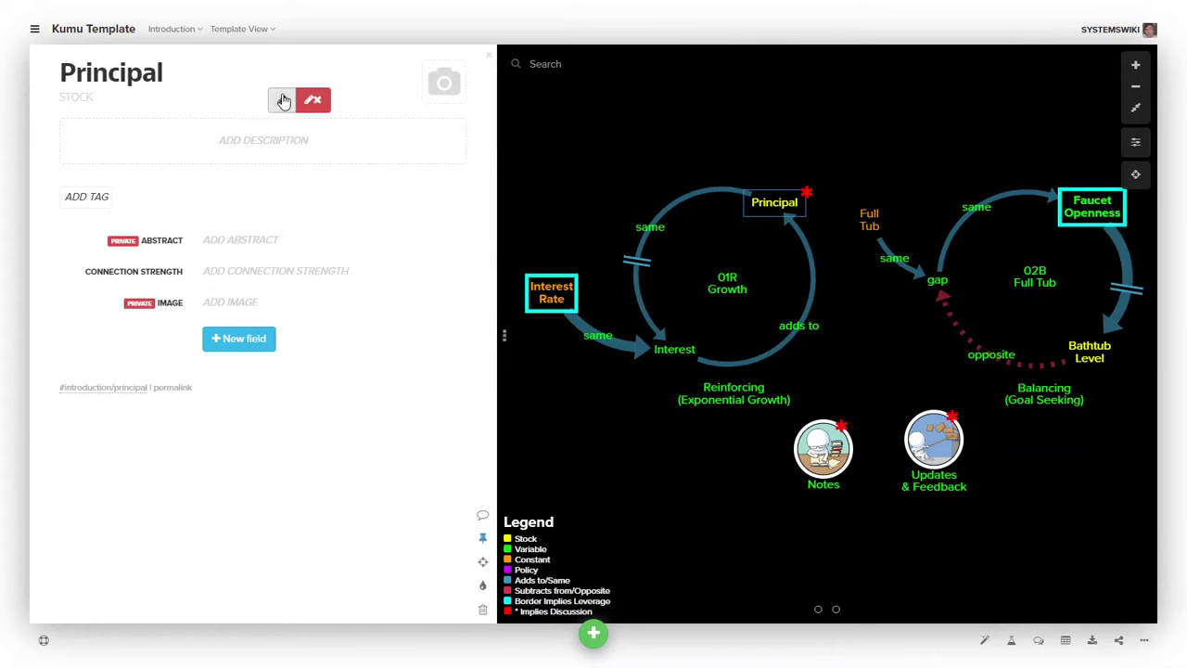
left_click(282, 101)
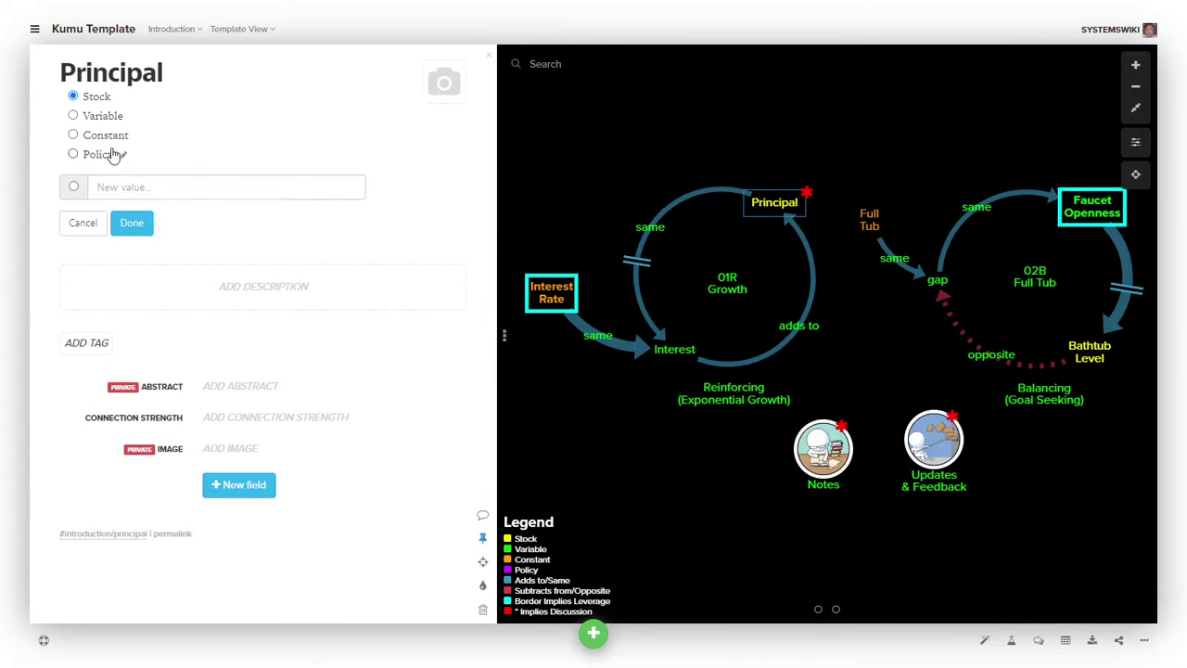
left_click(578, 128)
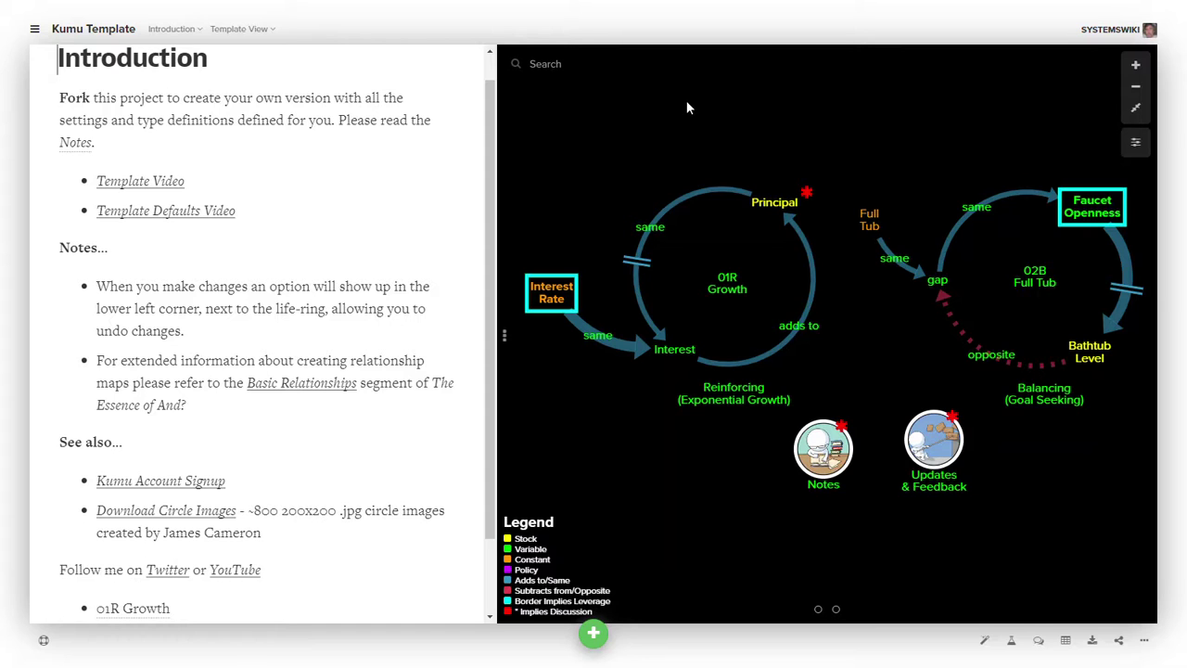
left_click(560, 296)
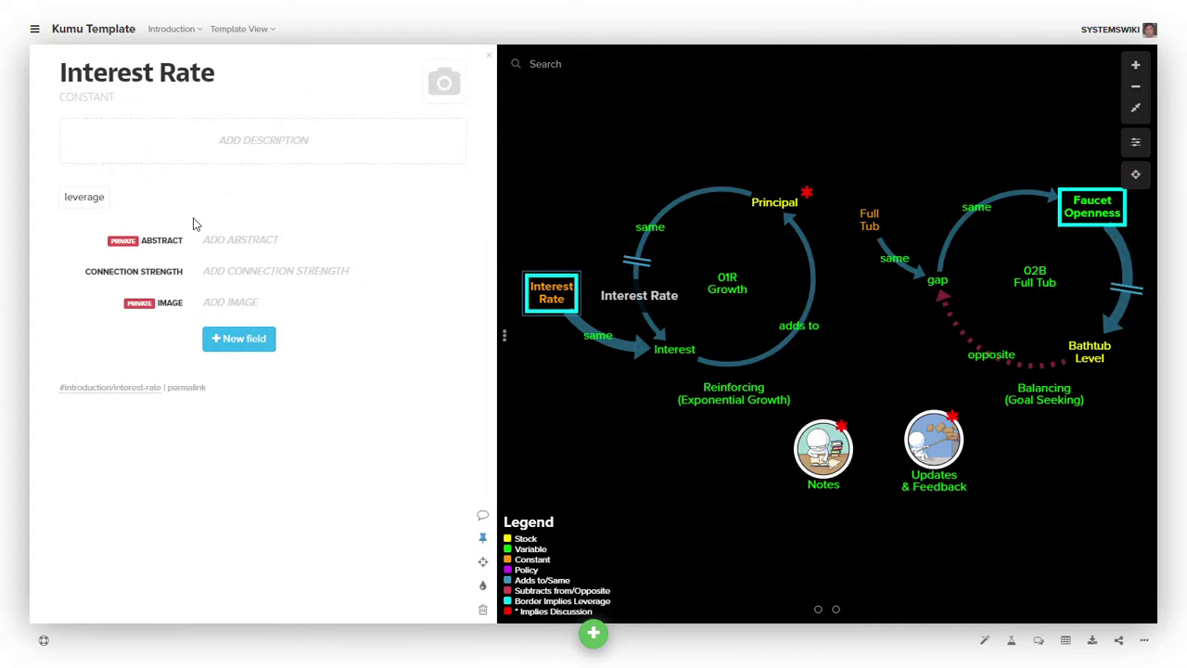
left_click(83, 197)
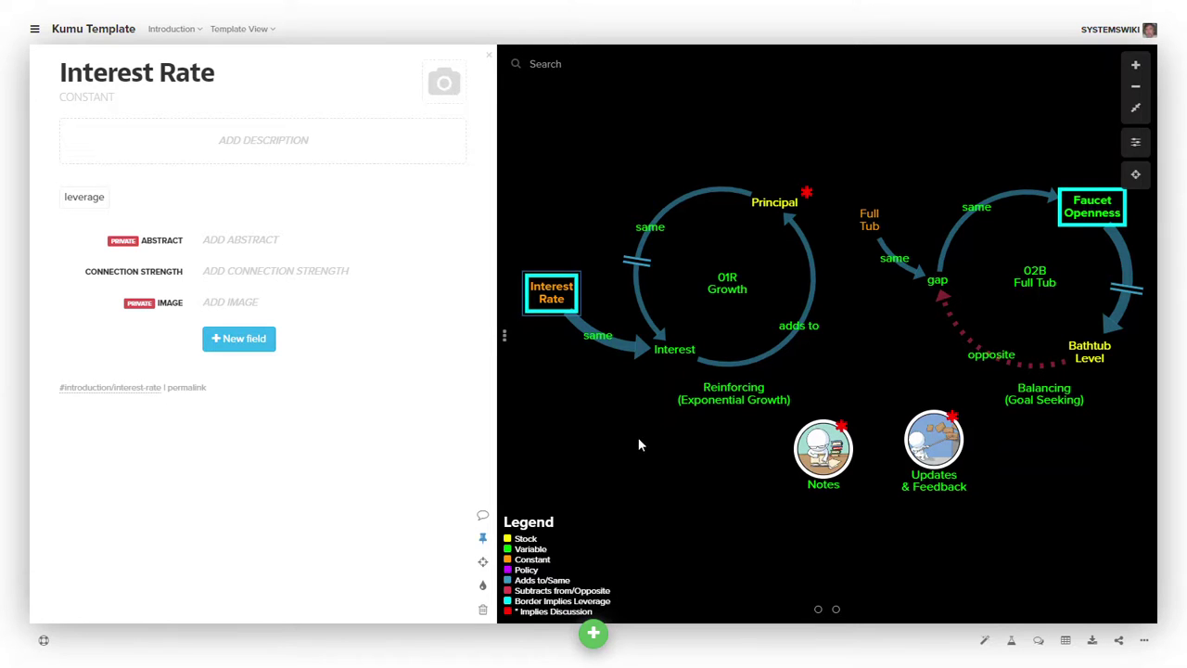
Step: View the connection type options for the same-direction connection from Principal to Interest, without changing the type
left_click(696, 201)
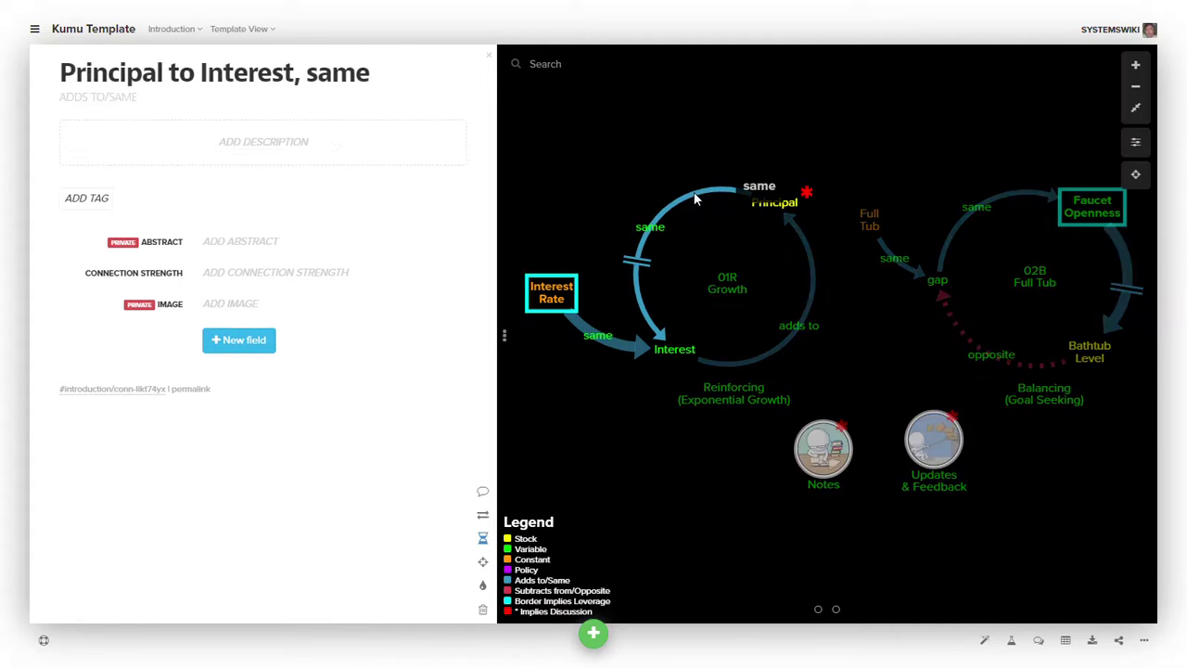
mouse_move(365, 87)
left_click(414, 102)
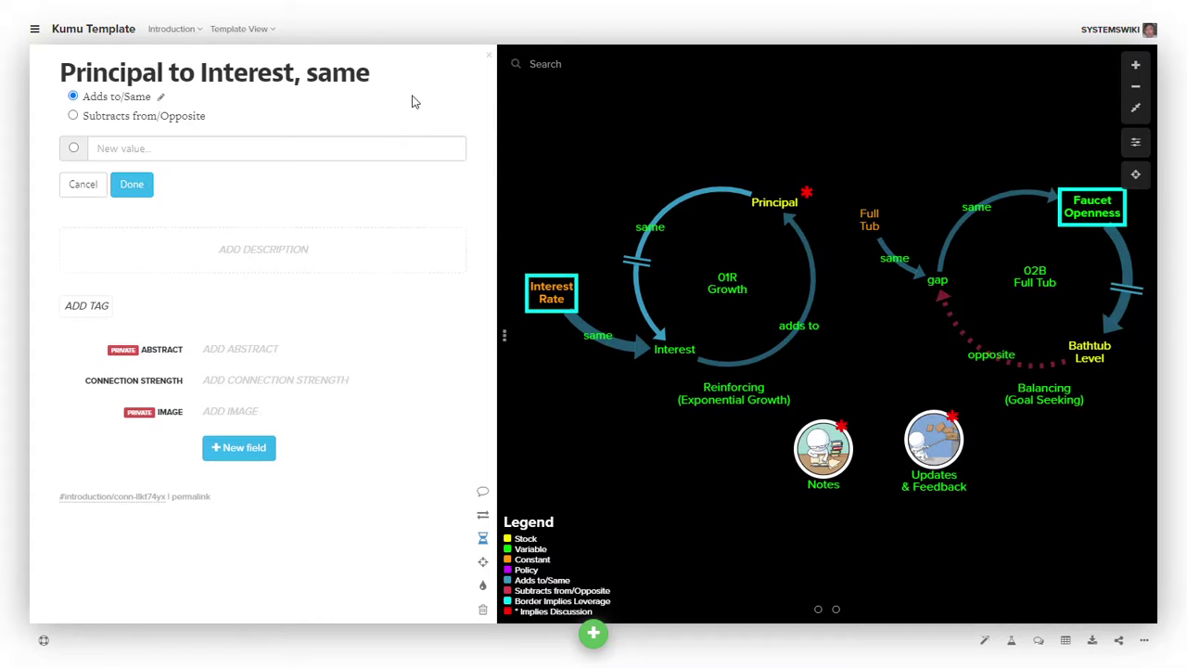
left_click(531, 124)
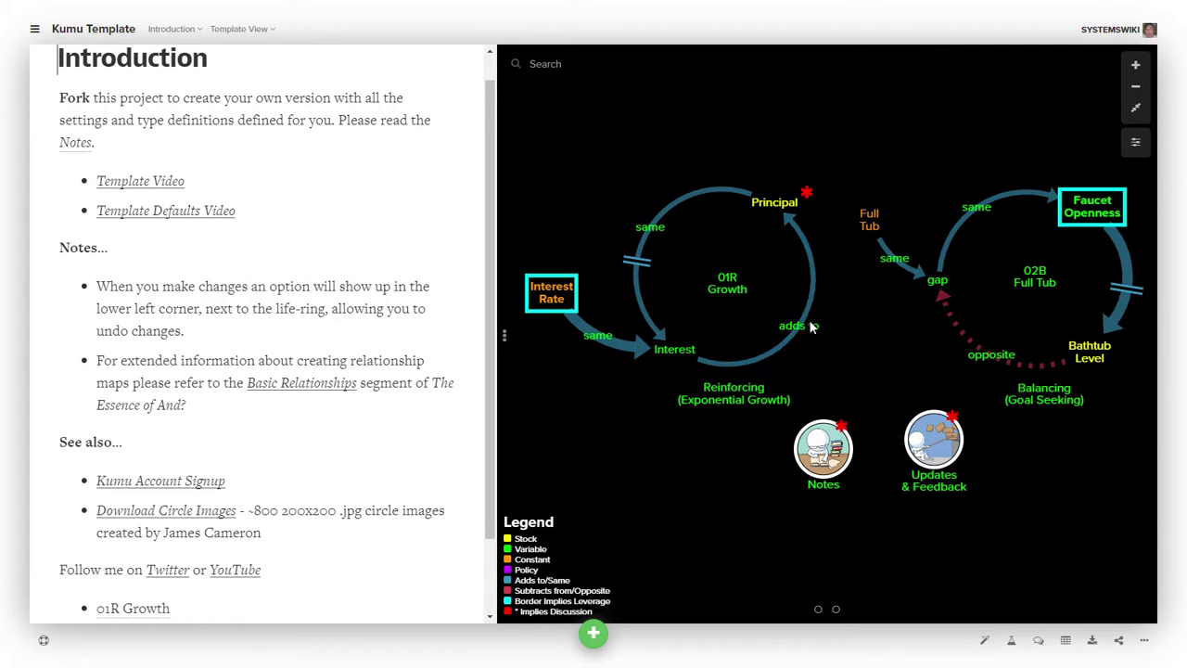
Step: View the Connection Strength choices for the Principal to Interest connection and leave the field unset
left_click(690, 200)
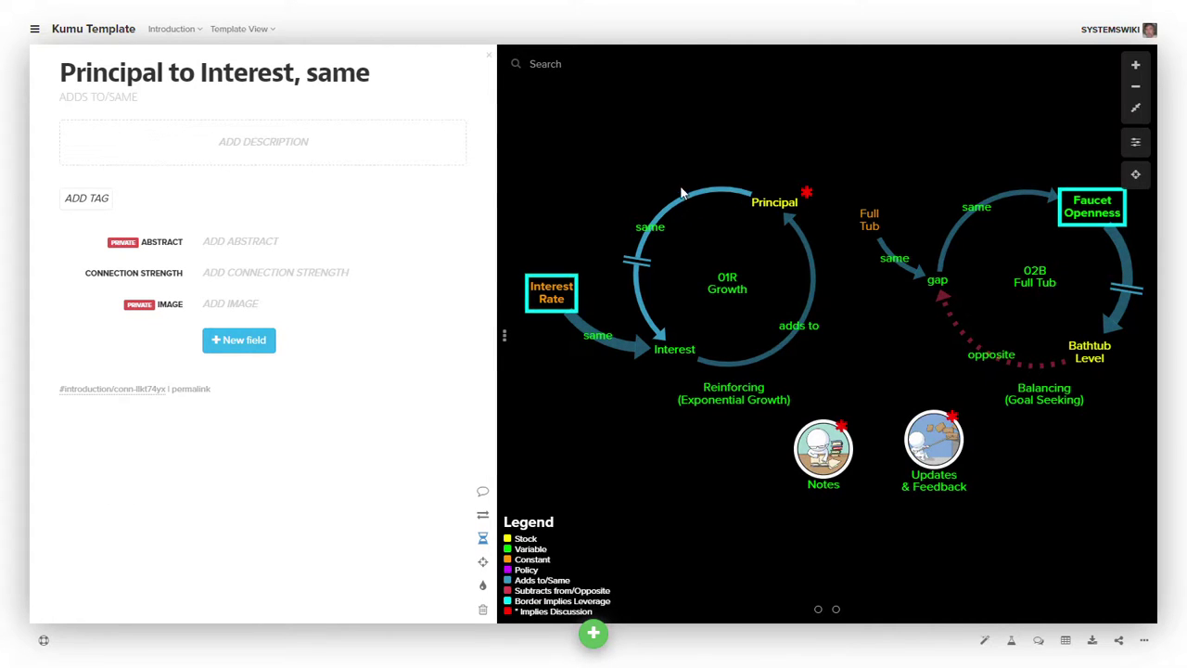
left_click(452, 276)
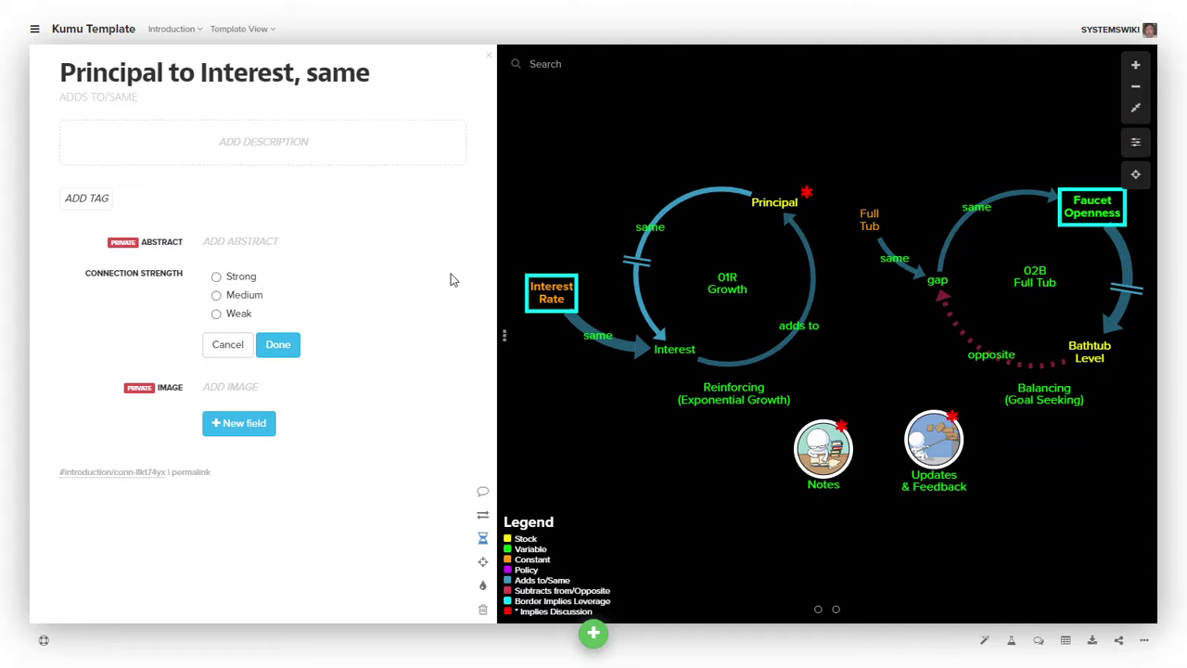
left_click(231, 345)
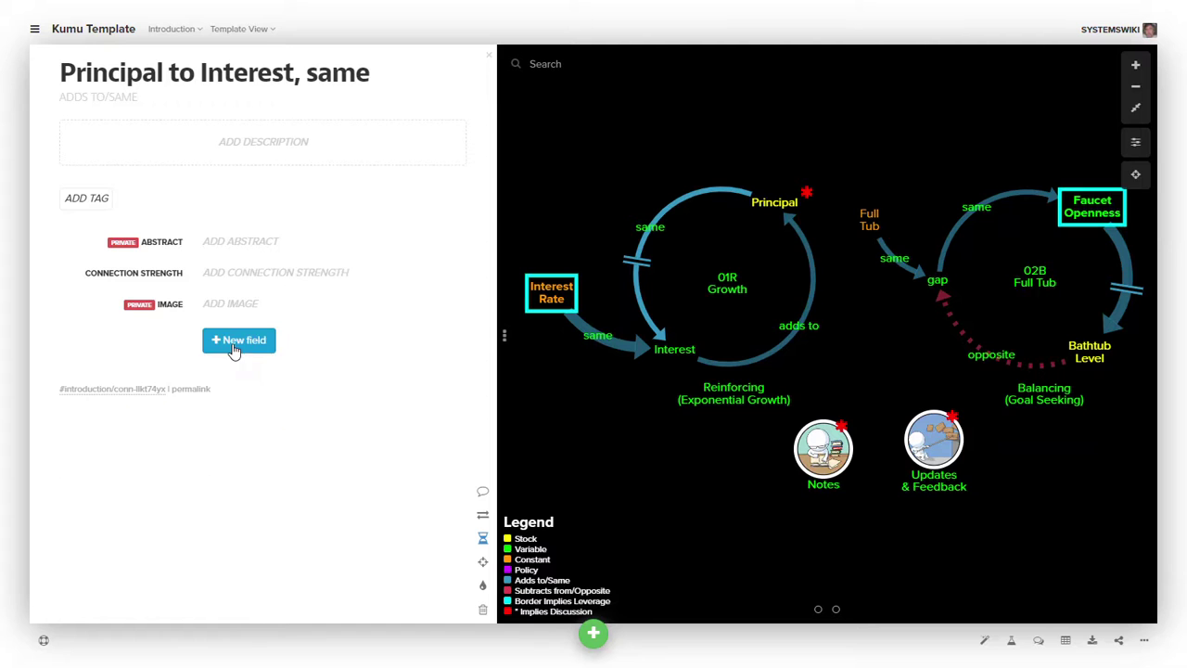
left_click(645, 455)
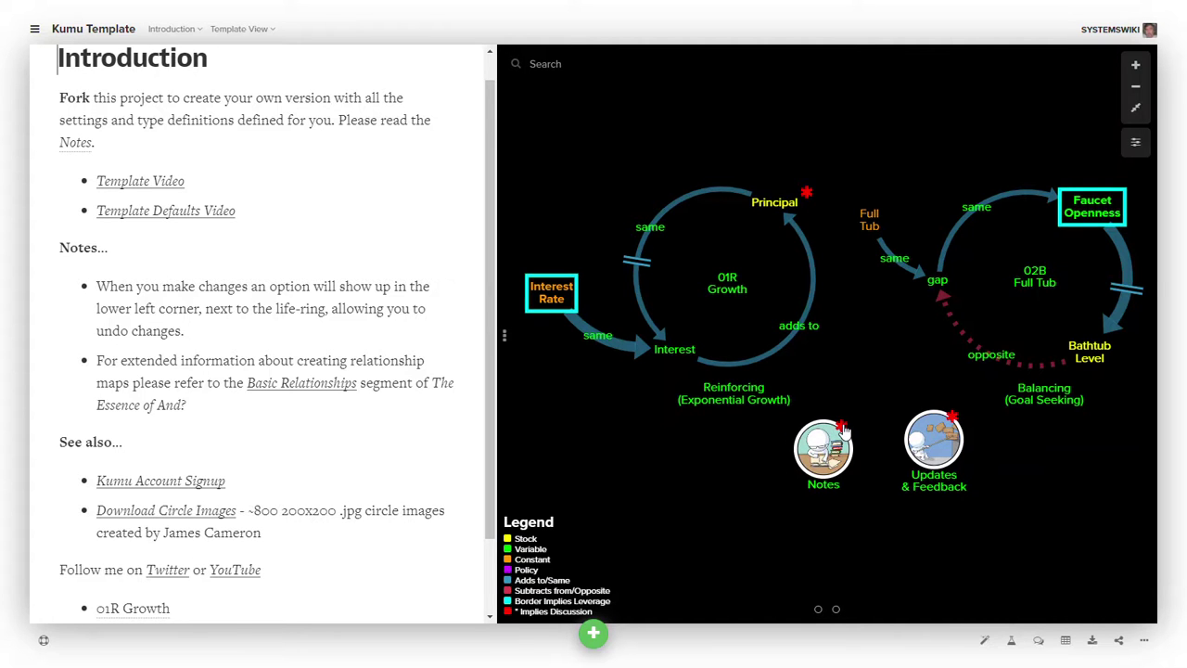
Step: Read the open discussion issue attached to the Notes element, and close the comments
mouse_move(843, 431)
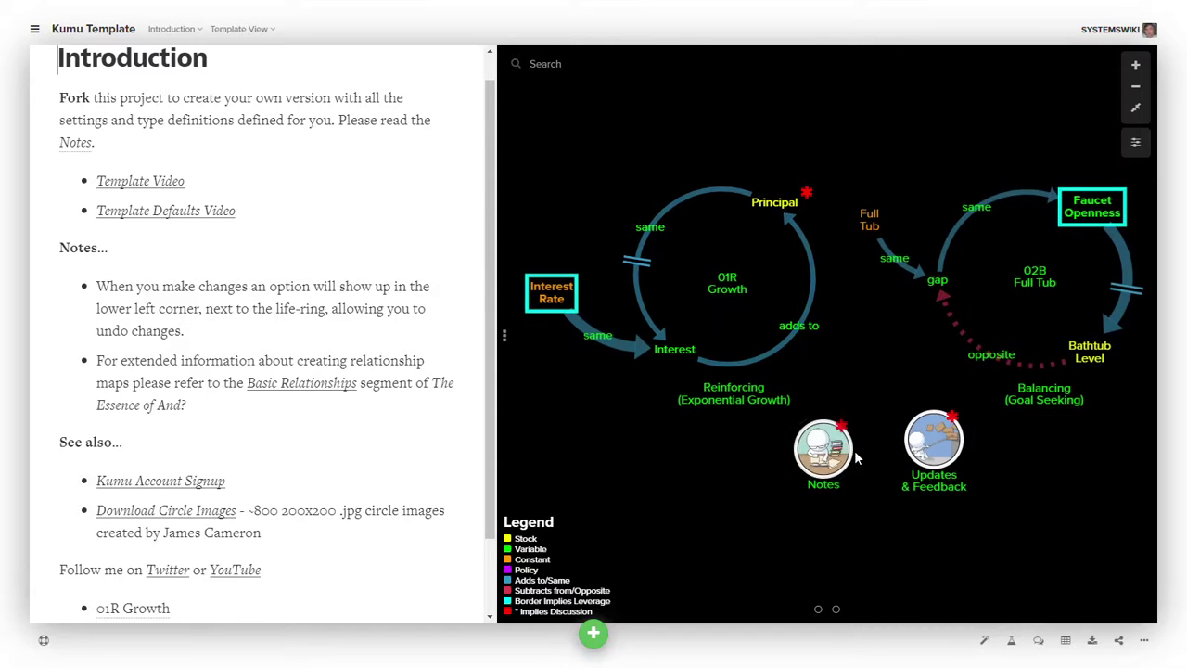
left_click(841, 427)
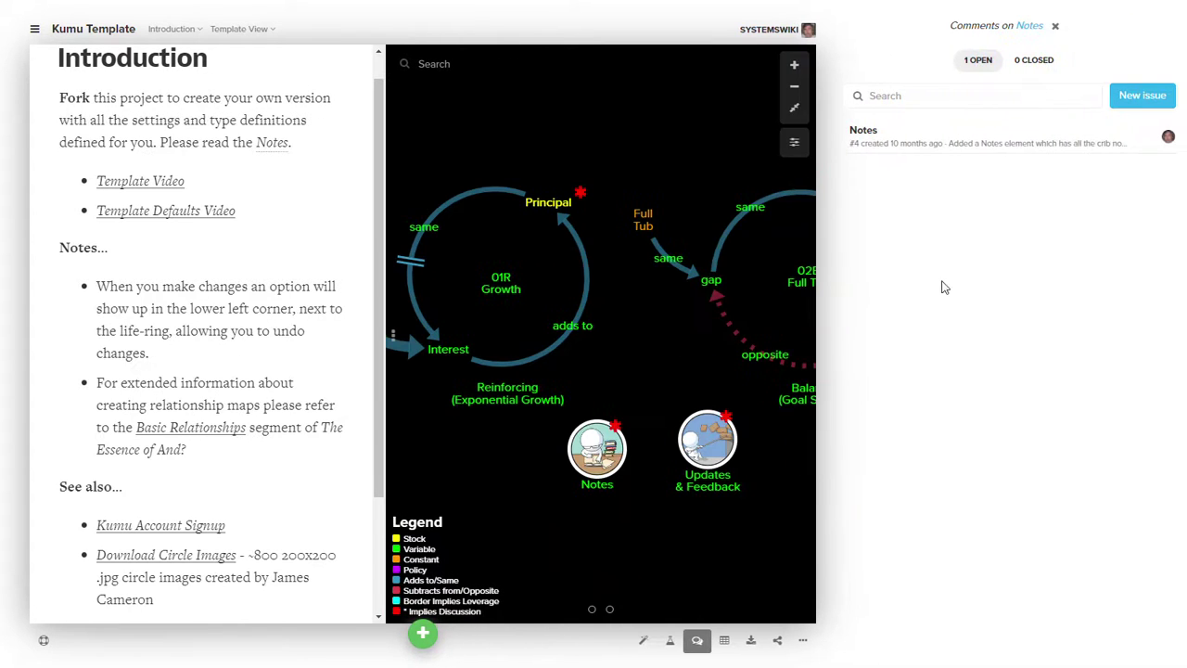
left_click(900, 147)
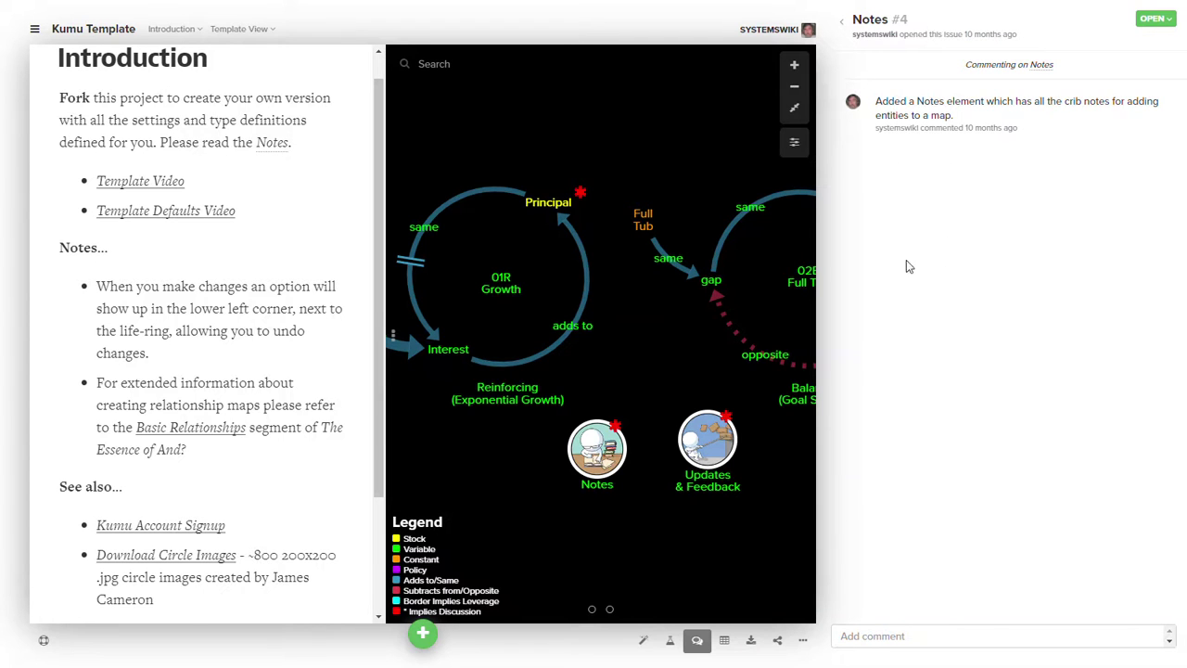
left_click(844, 28)
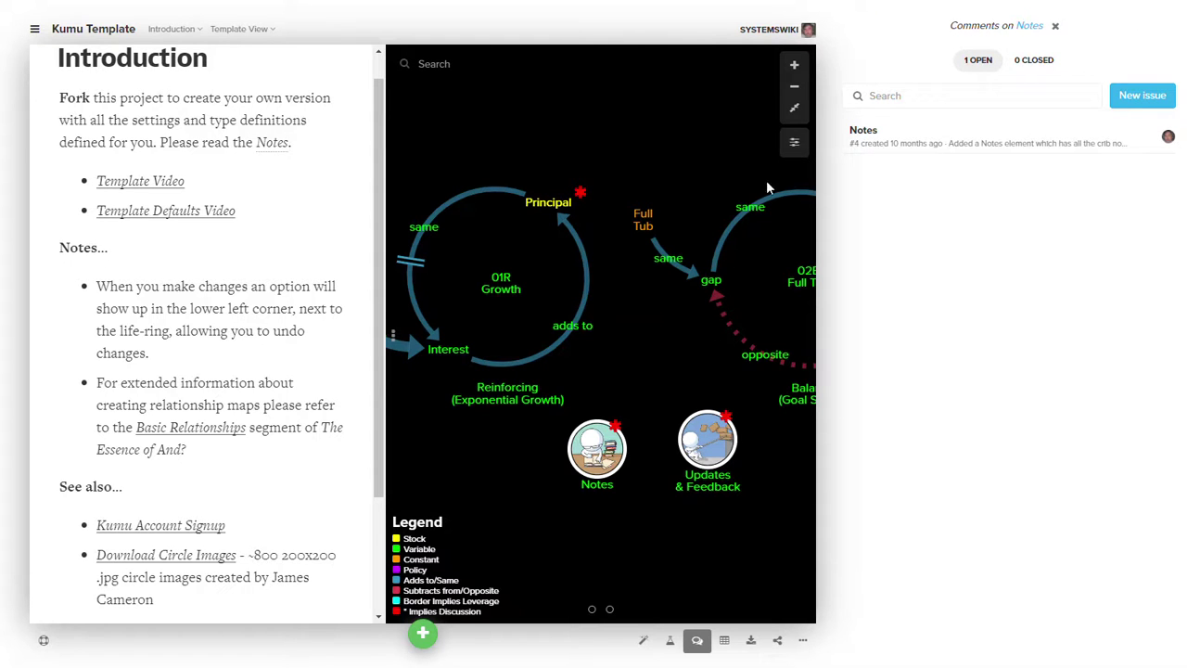
left_click(794, 142)
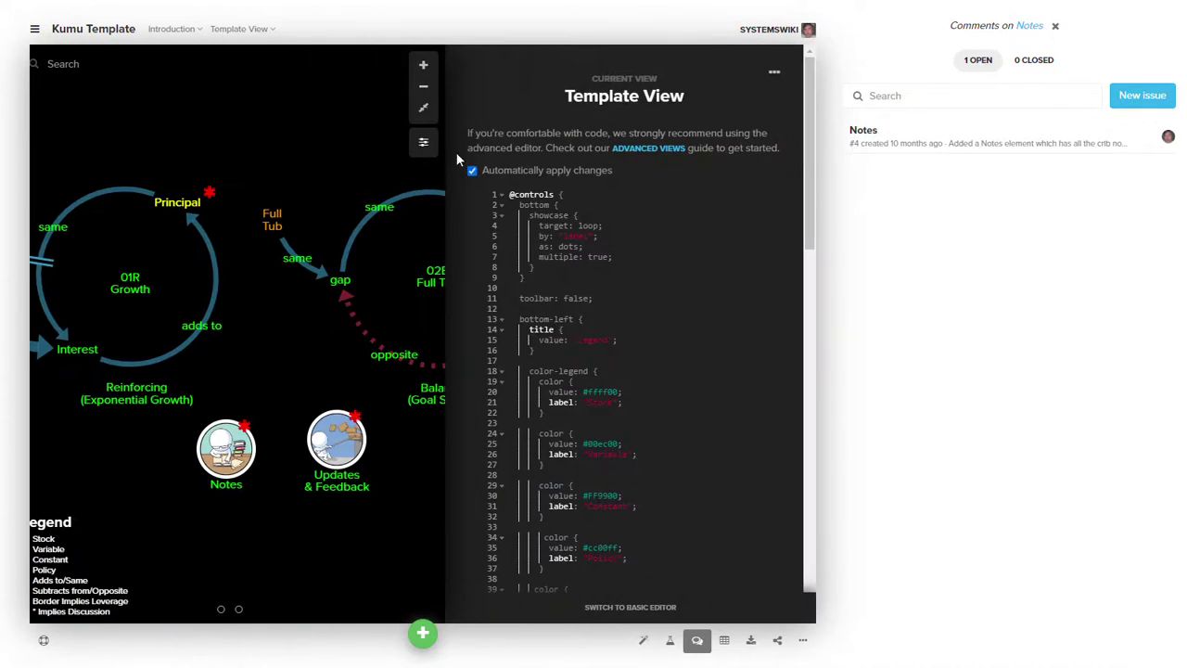
left_click(423, 142)
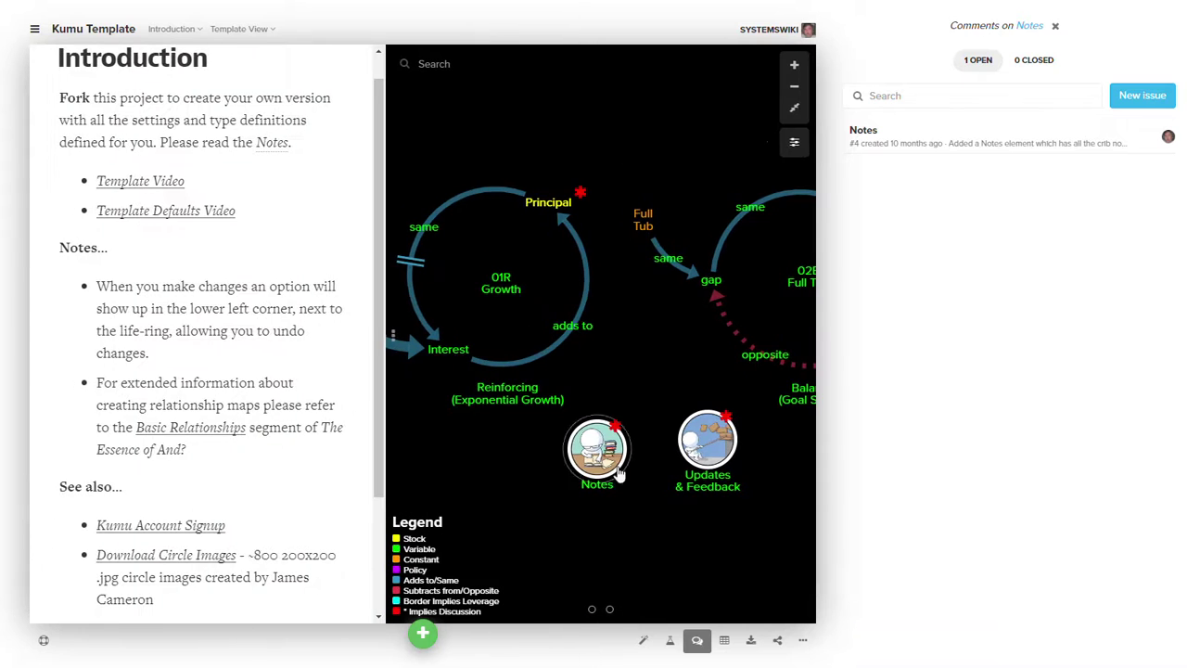
left_click(698, 640)
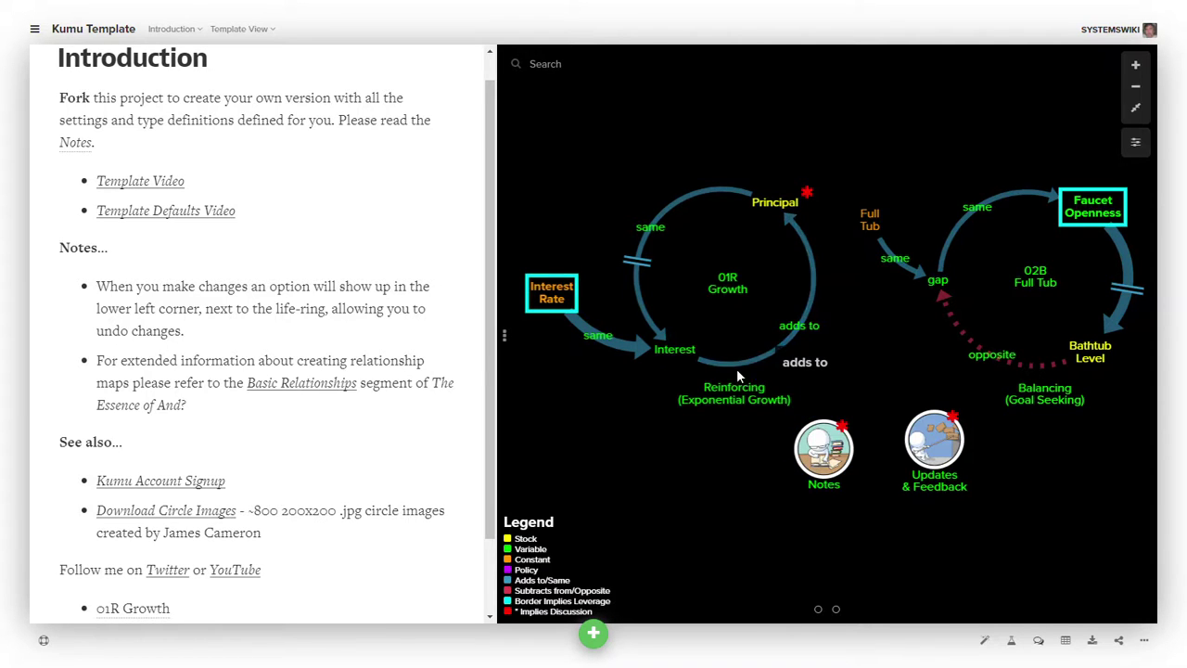
Step: Examine the Notes element's popover, its full guidelines table, and its abstract and image fields
mouse_move(832, 463)
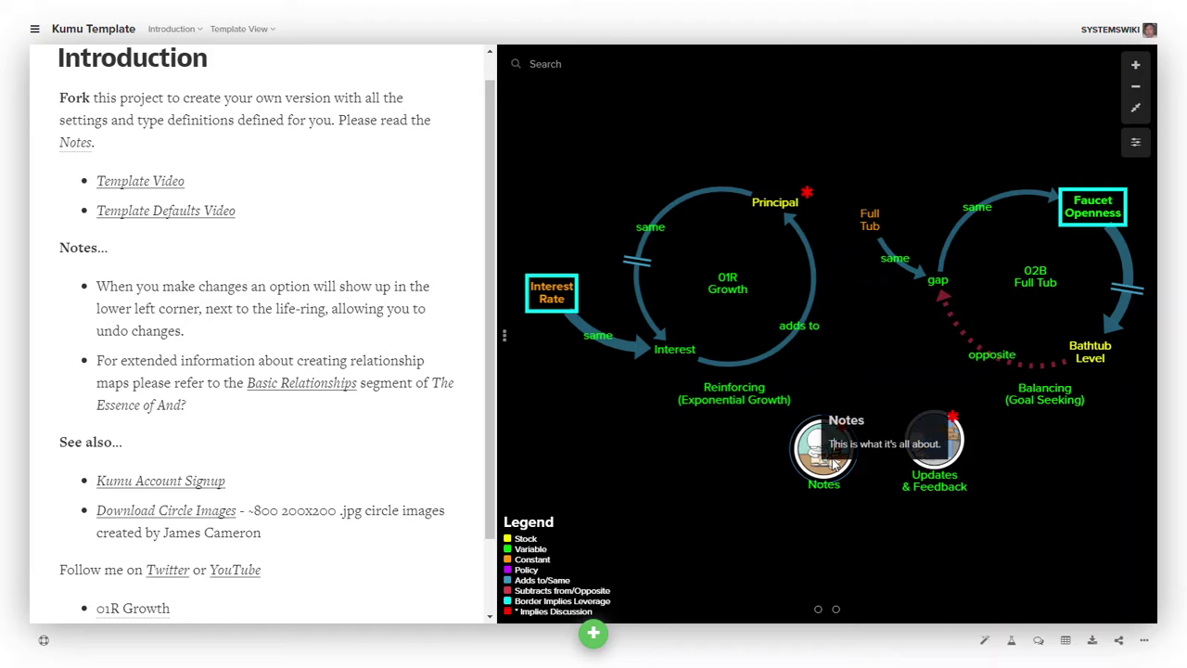
left_click(822, 460)
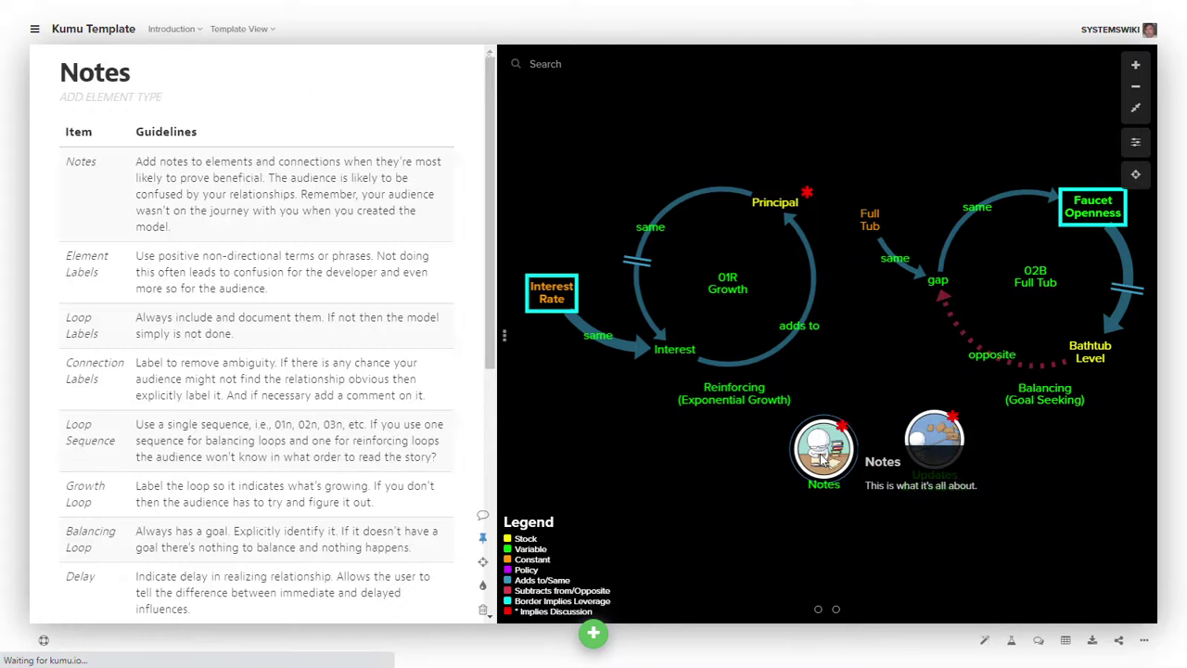
scroll(268, 221, "down", 5)
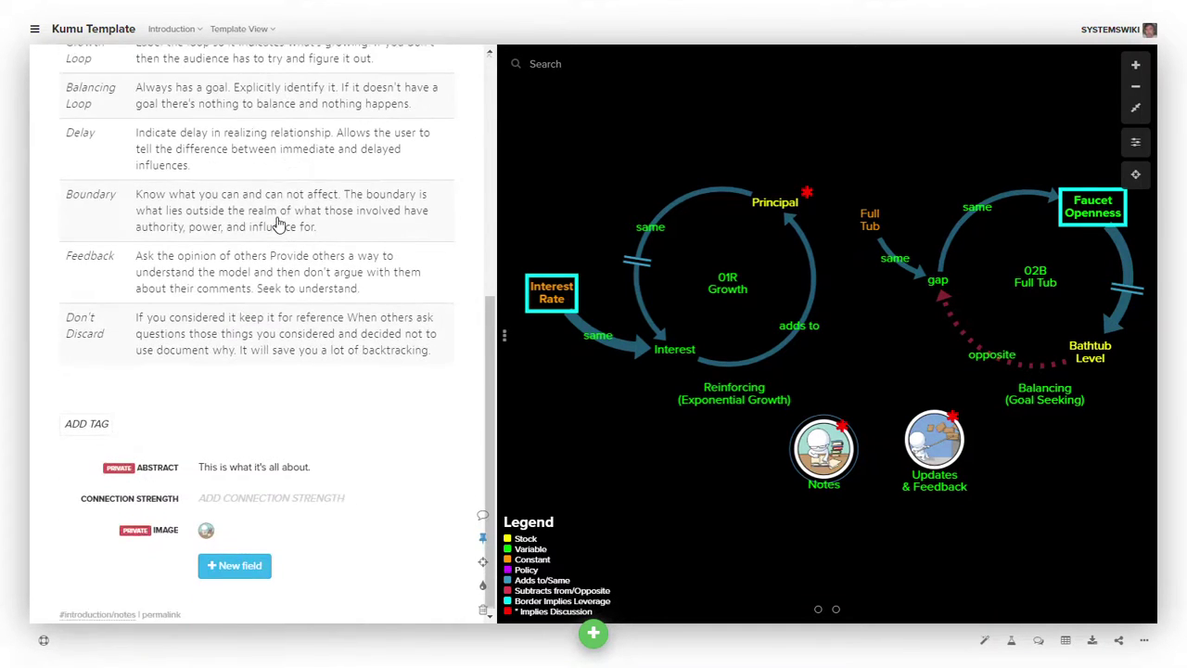
scroll(278, 222, "up", 5)
scroll(278, 224, "down", 5)
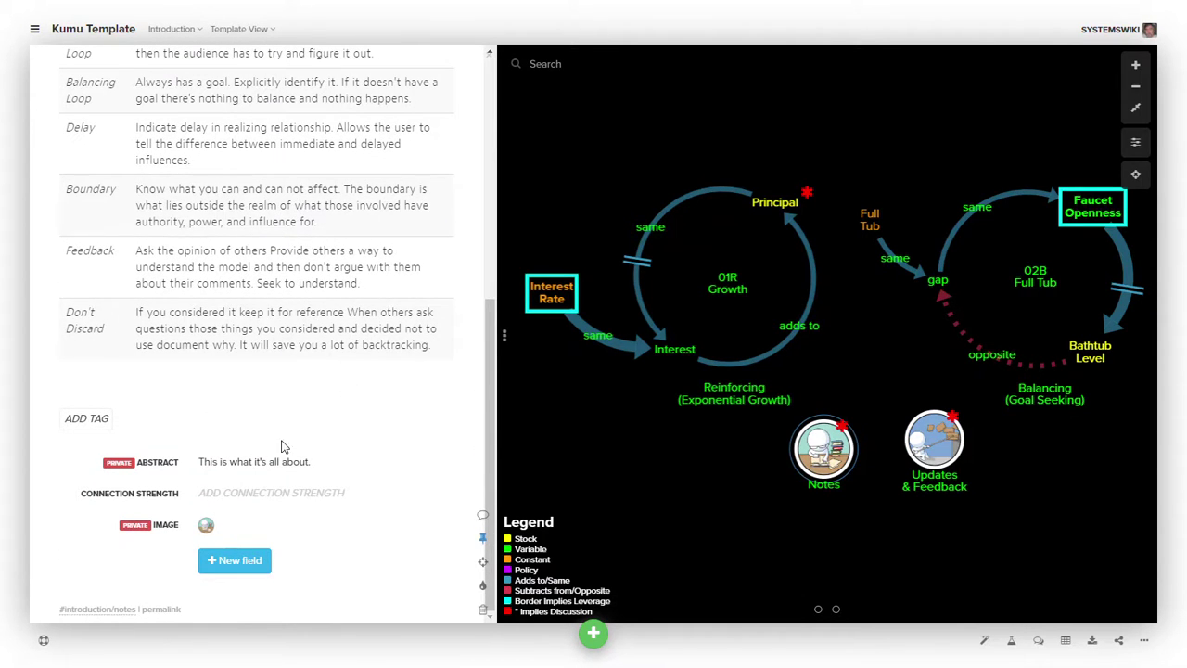
mouse_move(245, 471)
left_click_drag(492, 386, 480, 143)
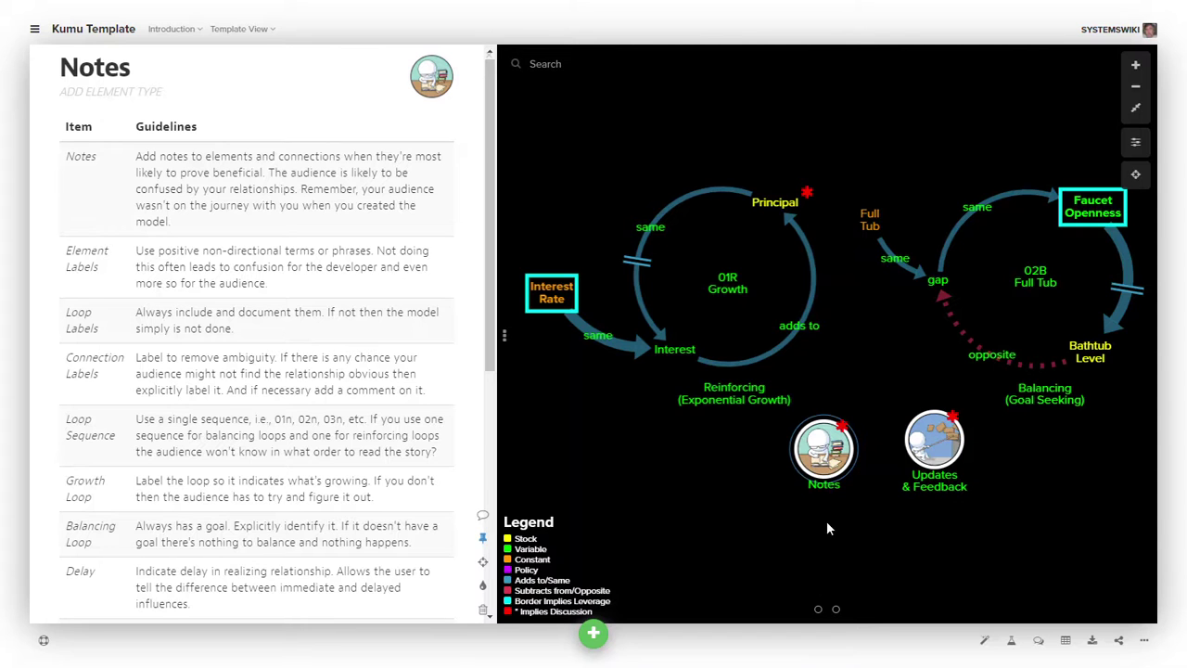
mouse_move(833, 454)
scroll(494, 336, "down", 5)
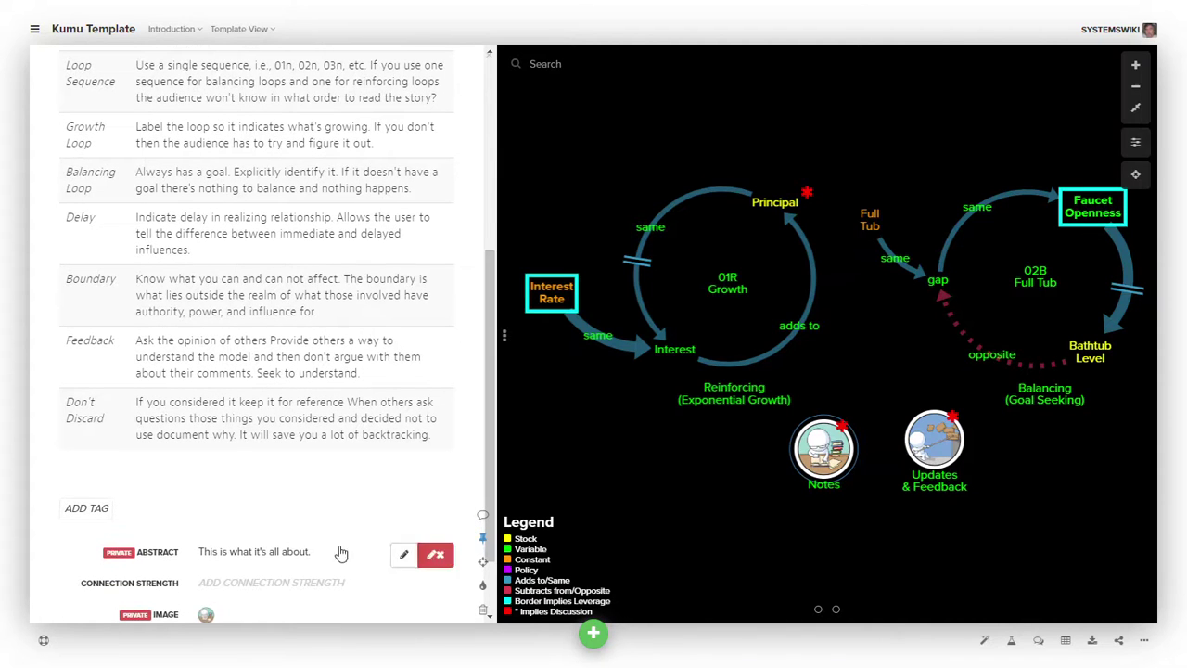
Step: Examine the Template View's code, covering the default settings, popover, element type colours and colour legend
left_click(1135, 143)
scroll(1048, 200, "down", 10)
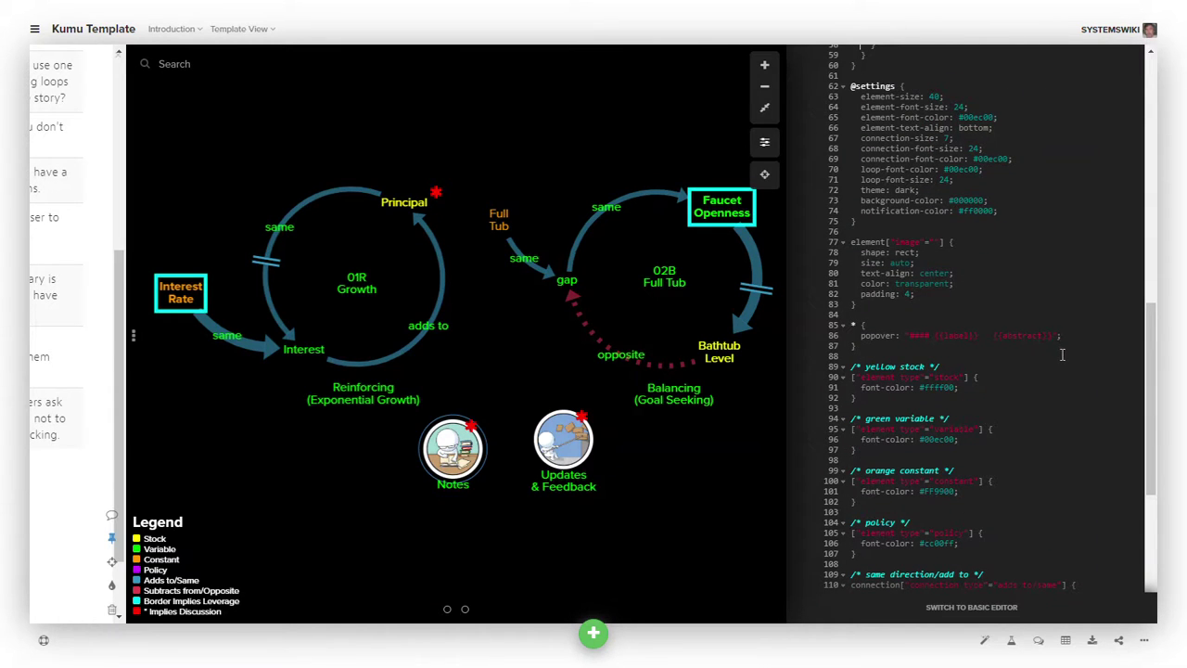
scroll(1053, 289, "up", 9)
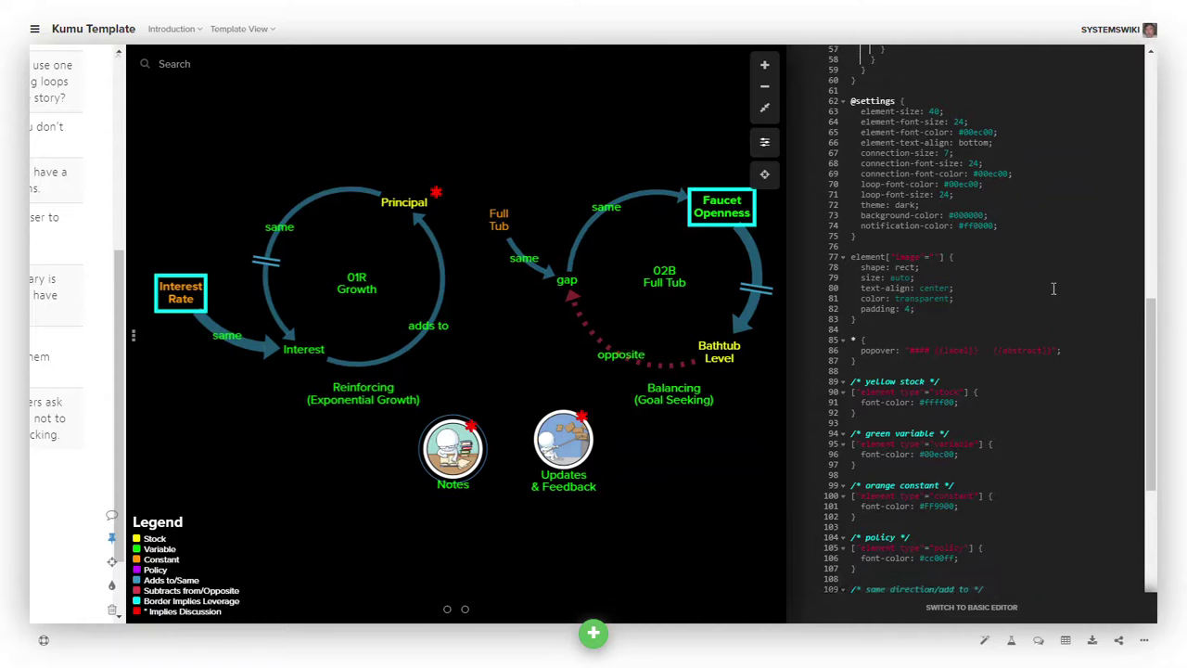
scroll(1002, 269, "down", 1)
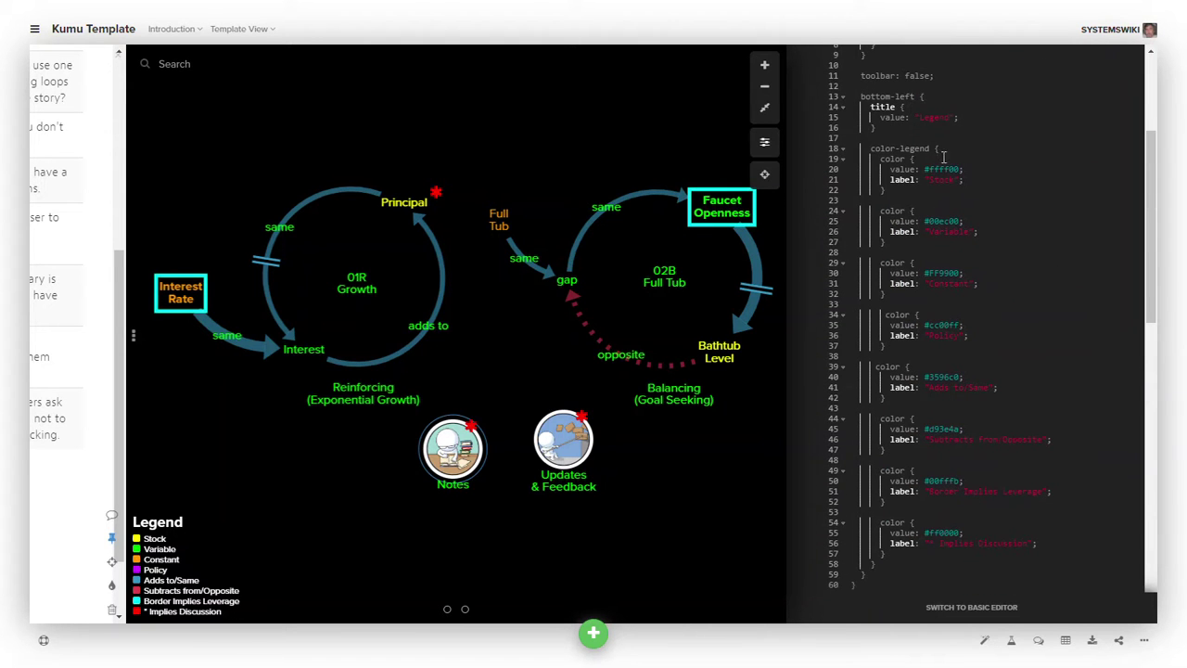
scroll(1049, 303, "up", 4)
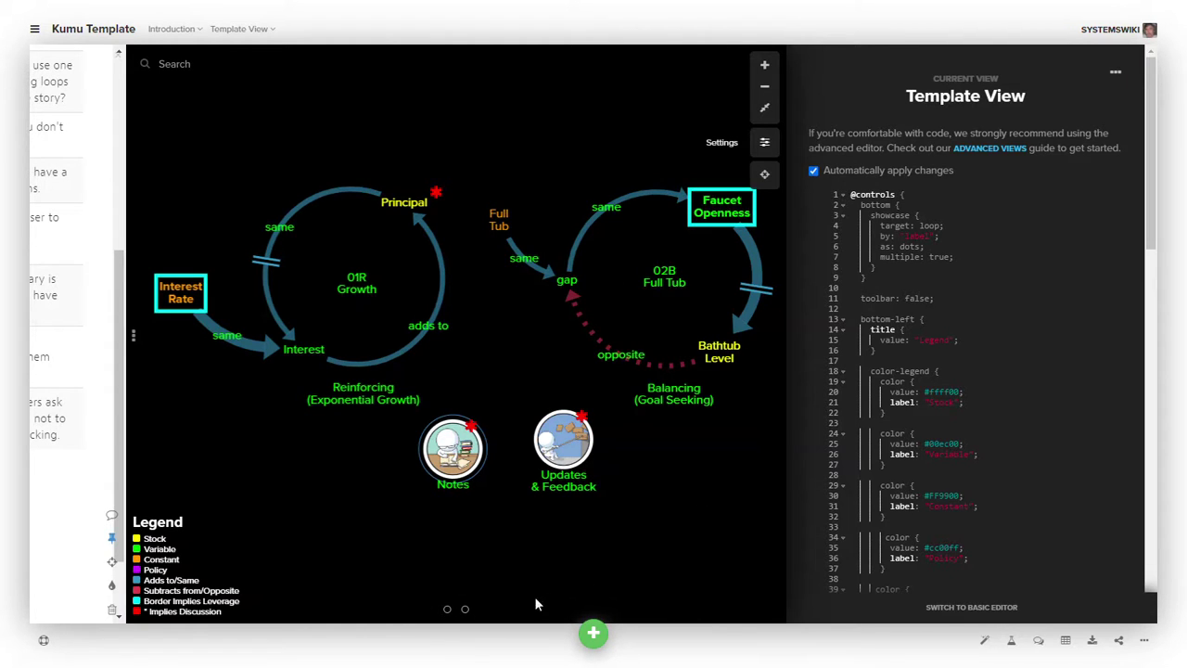
Step: Showcase the 01R Growth and 02B Full Tub loops separately and together, and clear the showcase selection
left_click(447, 610)
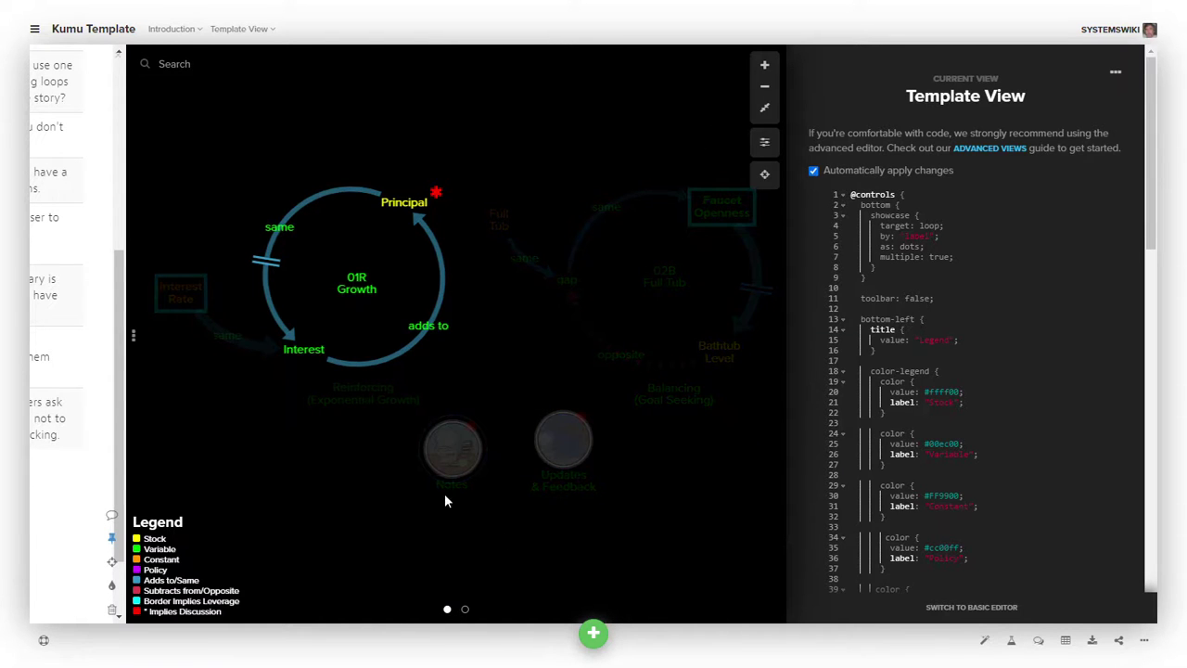
left_click(465, 610)
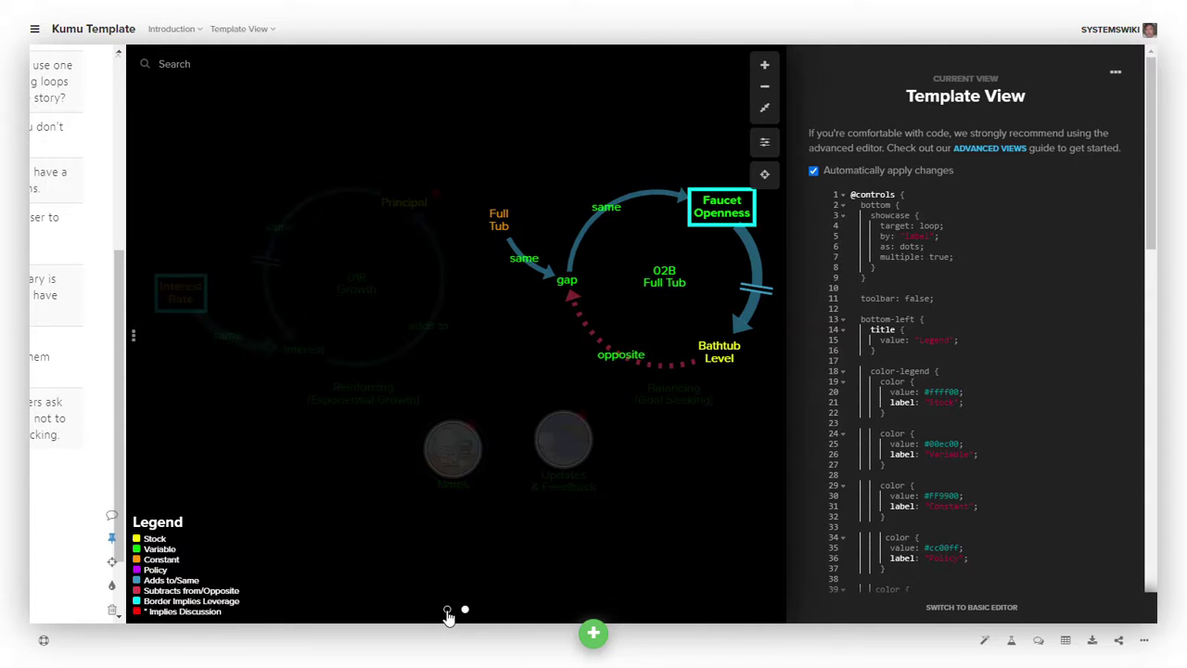
mouse_move(450, 613)
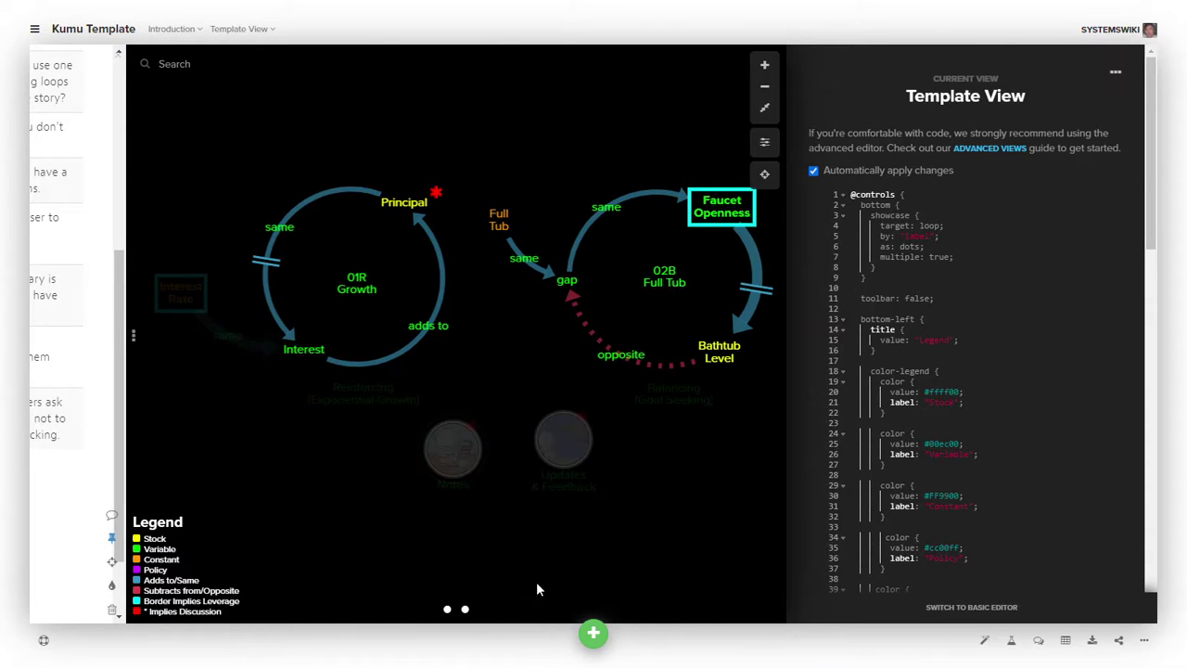
left_click(465, 610)
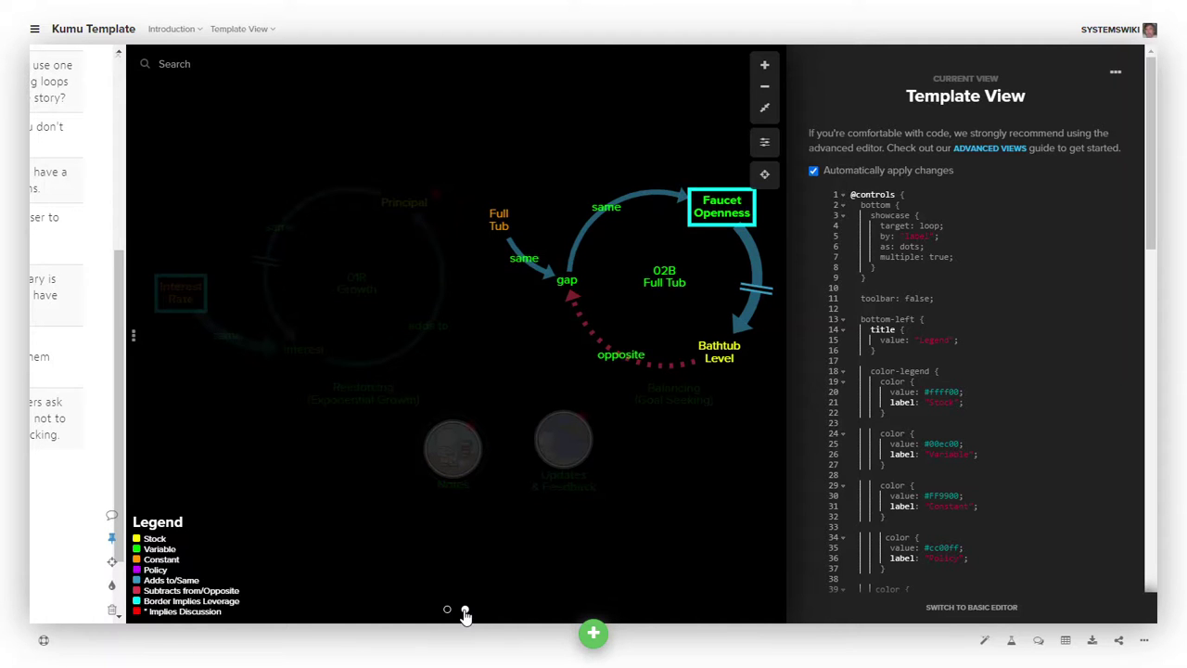
left_click(464, 612)
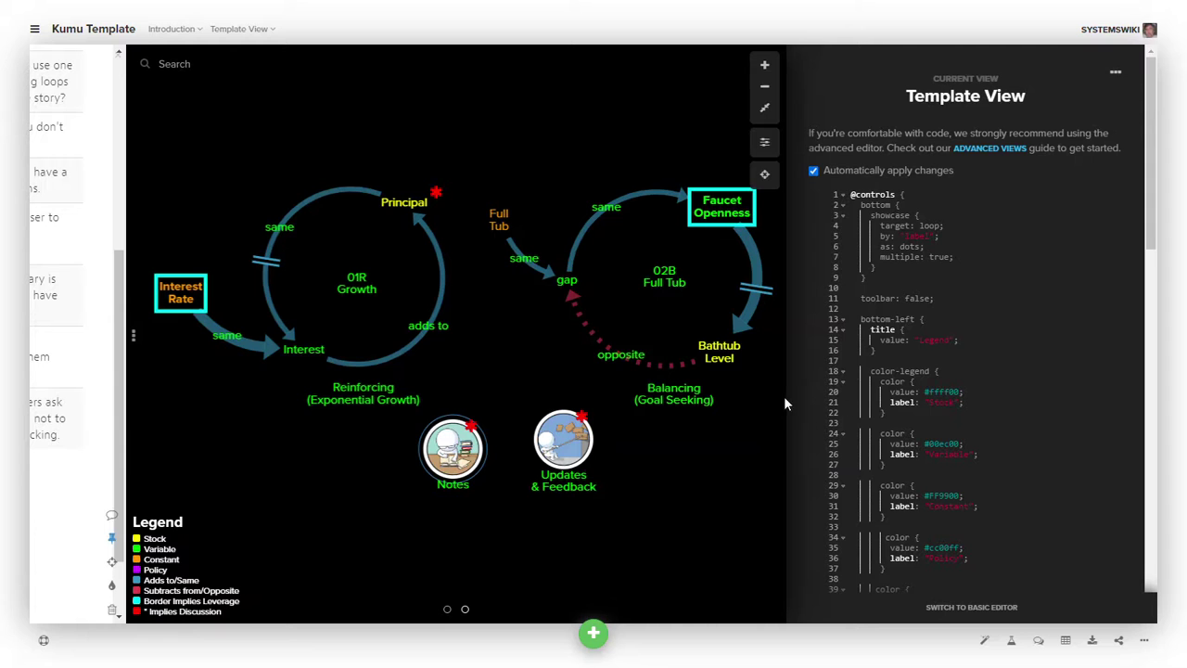
scroll(744, 437, "down", 2)
scroll(744, 436, "up", 4)
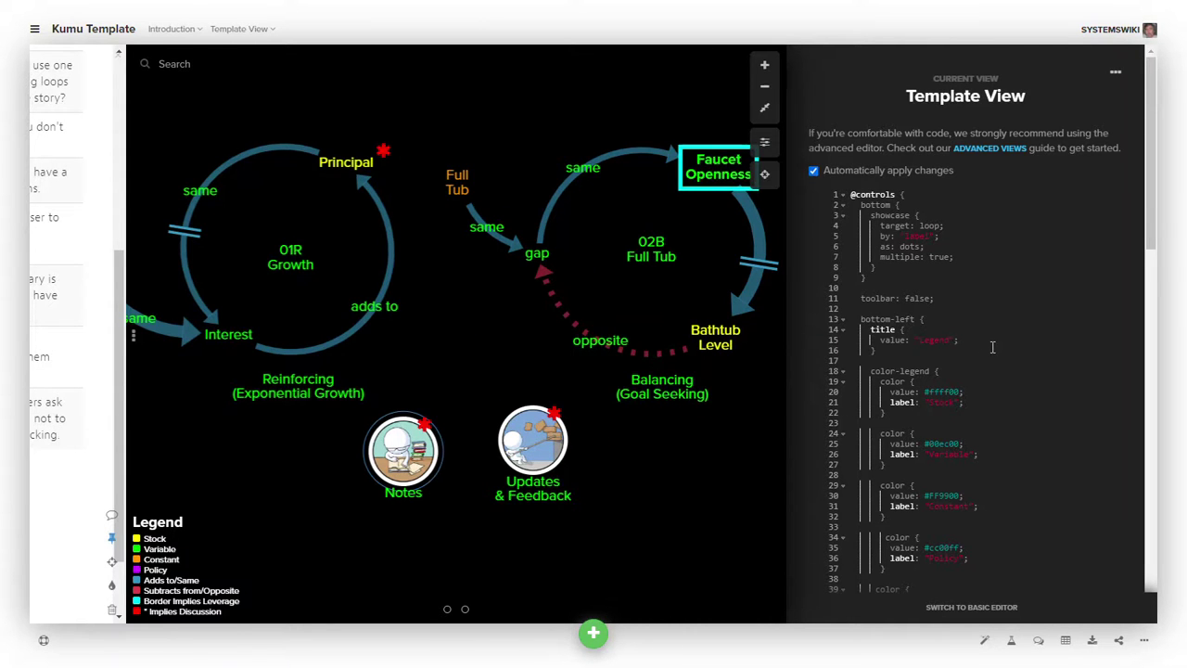
Step: Review the legend and settings code of the Template View, set the toolbar control to true, and save the view
scroll(999, 341, "down", 3)
scroll(1003, 342, "down", 5)
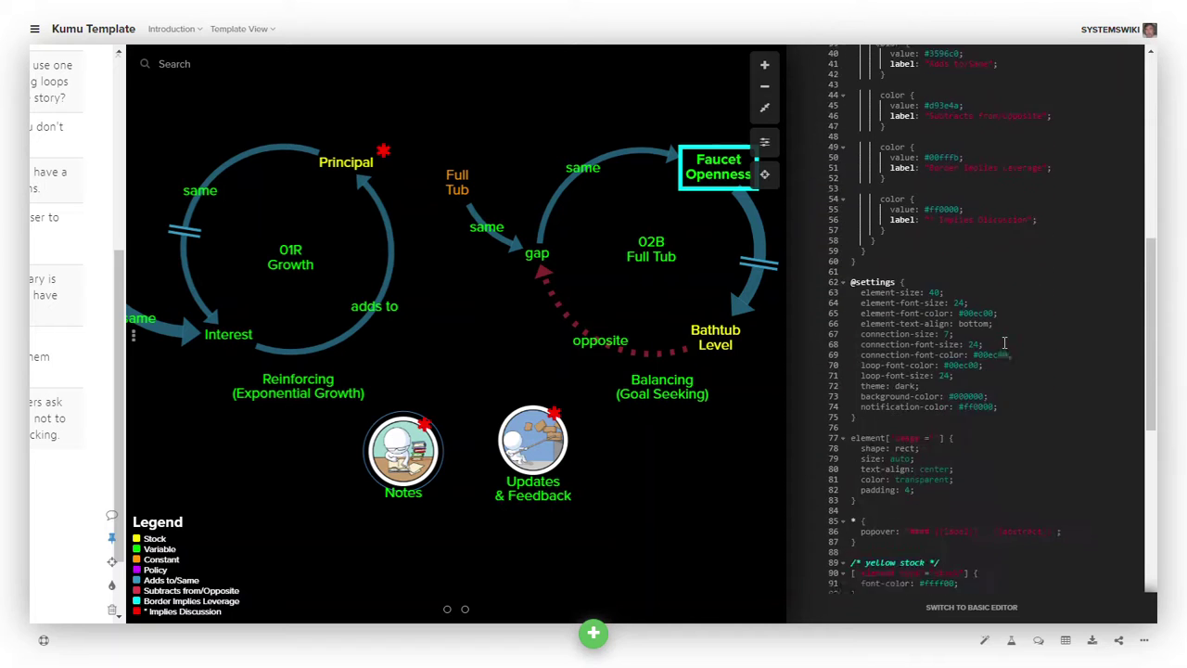
scroll(1003, 342, "up", 4)
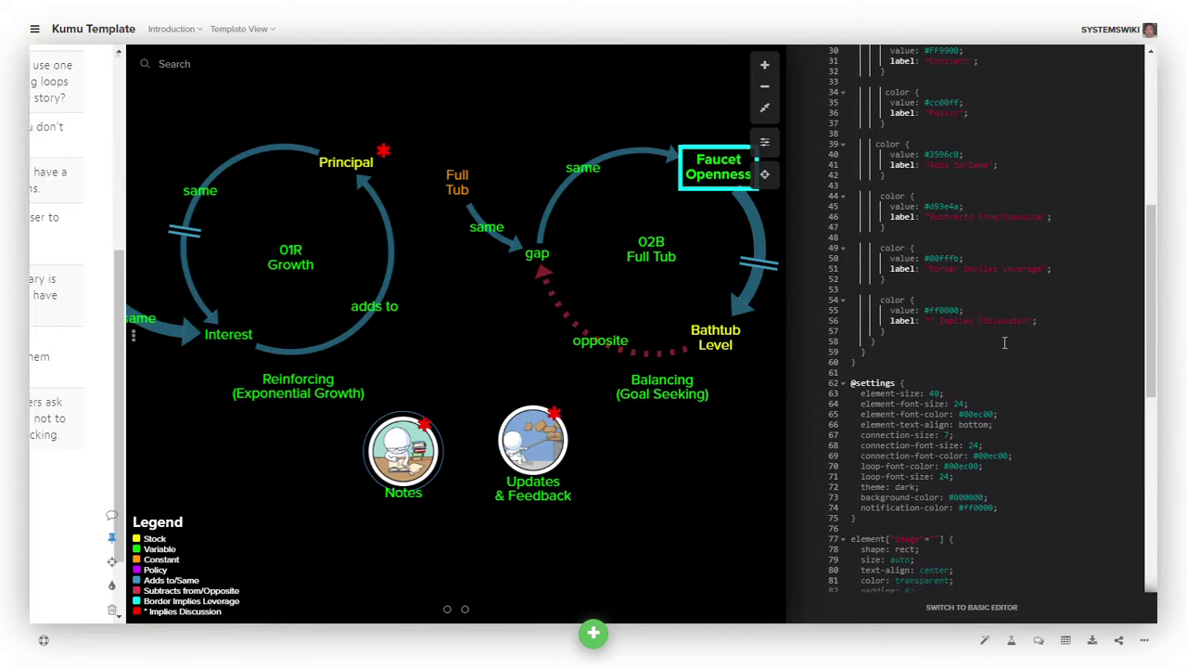
scroll(1003, 342, "up", 5)
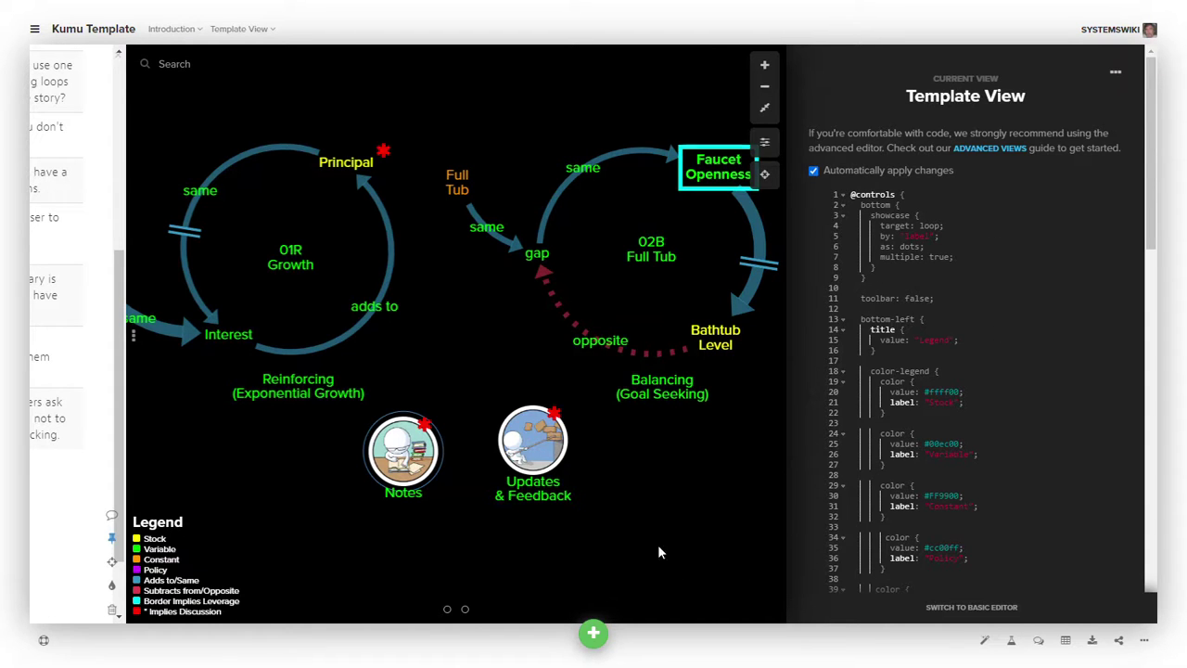
mouse_move(397, 463)
left_click(932, 298)
key("BackSpace")
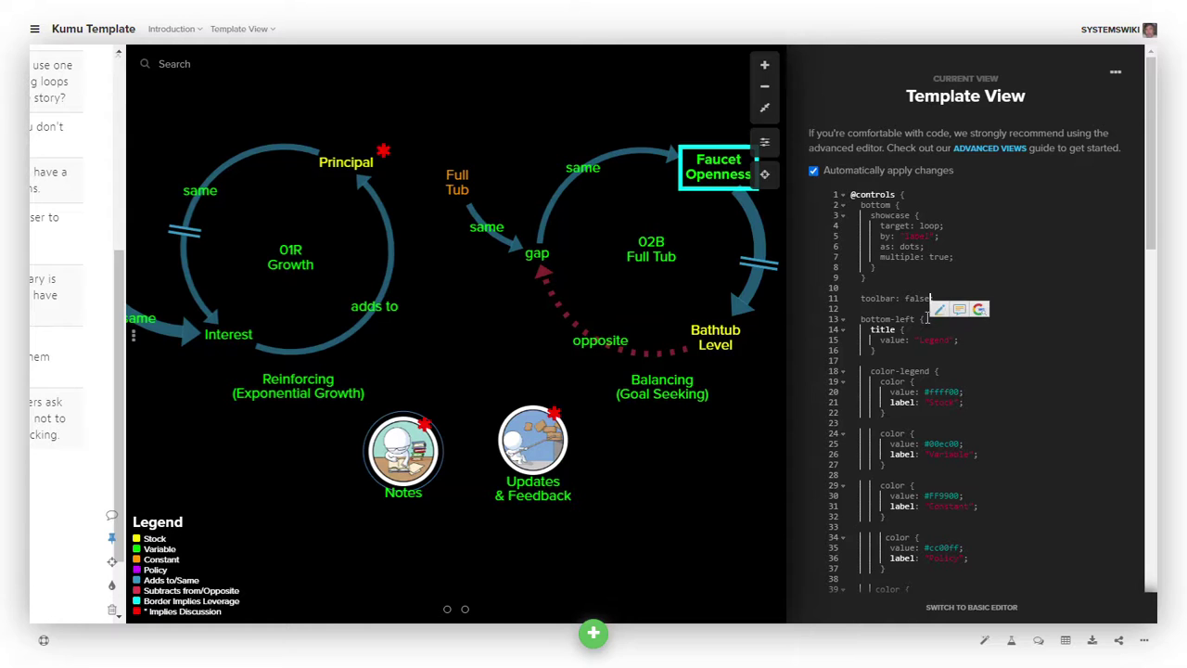
key("BackSpace")
key("BackSpace")
key("BackSpace")
key("BackSpace")
key("BackSpace")
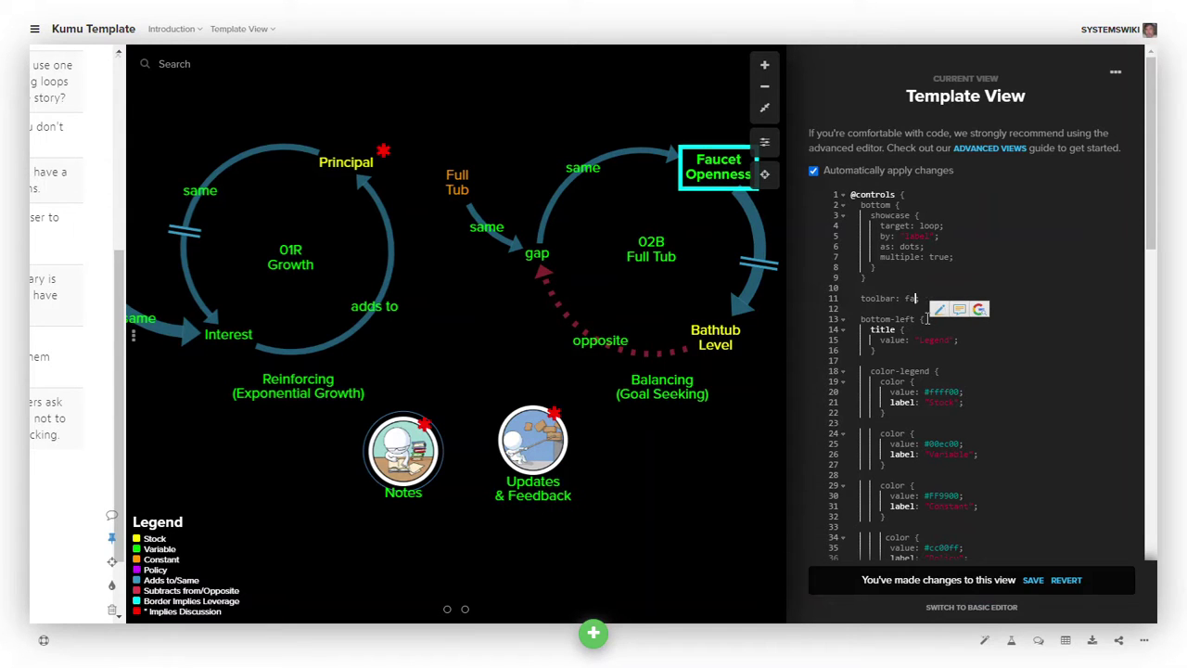
type("true;")
left_click(1034, 580)
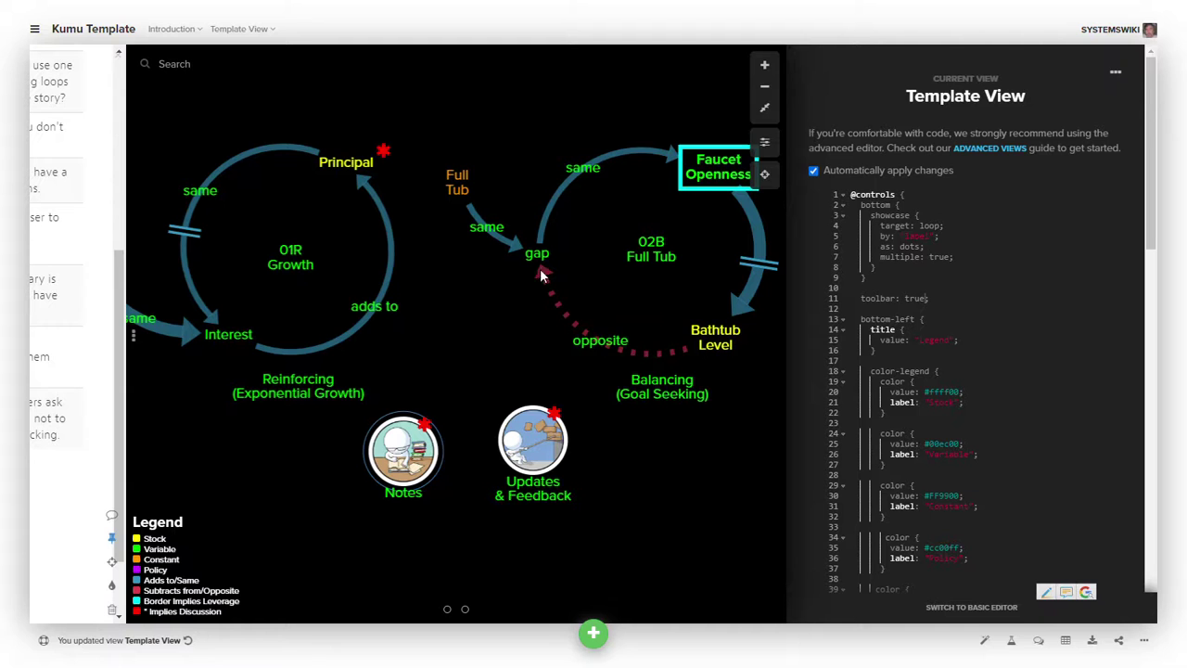
Step: Examine the quick-edit toolbar of the Full Tub element and of the "adds to" connection, with the view editor closed
left_click(454, 182)
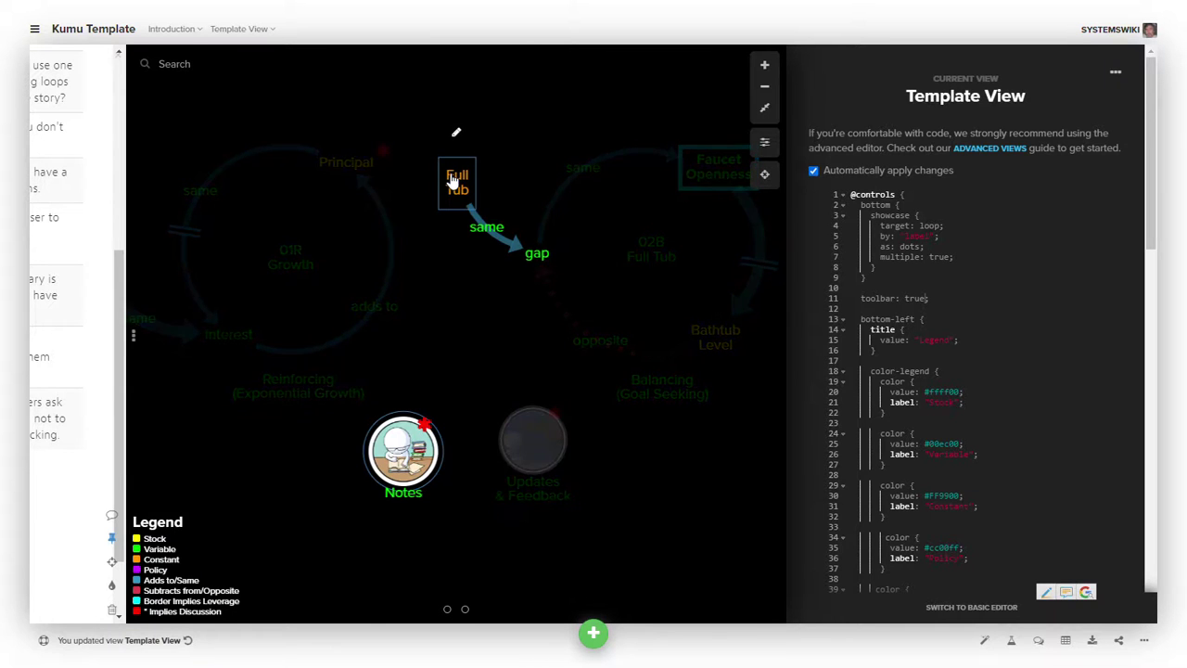
mouse_move(455, 131)
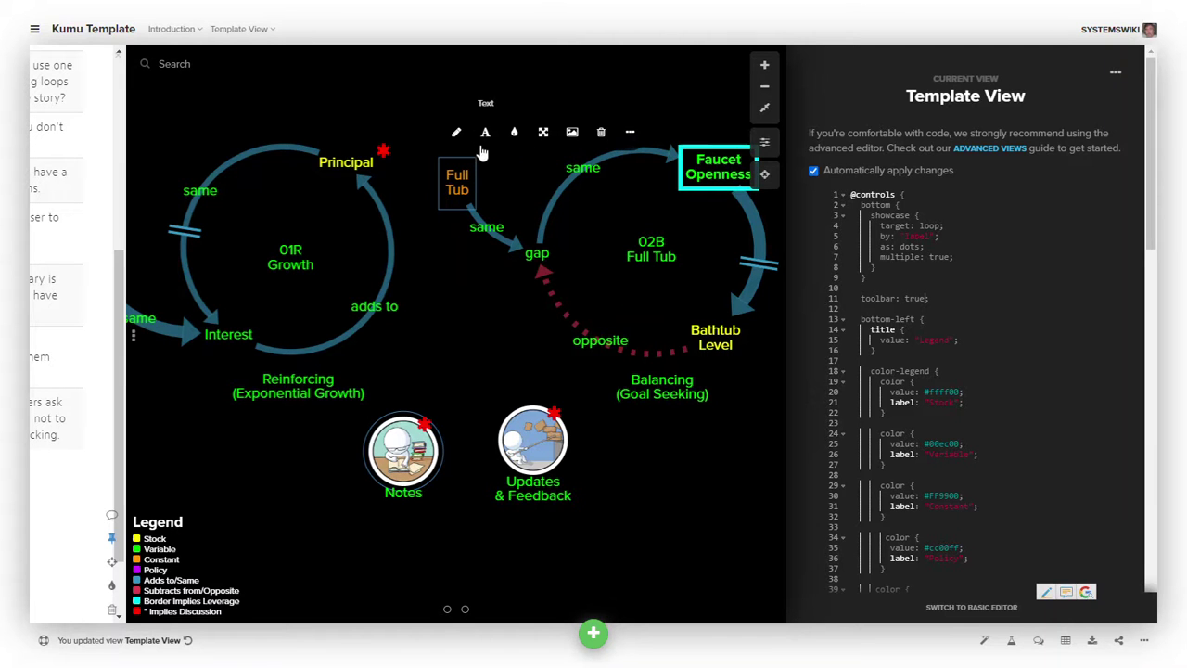
left_click(489, 209)
left_click(492, 228)
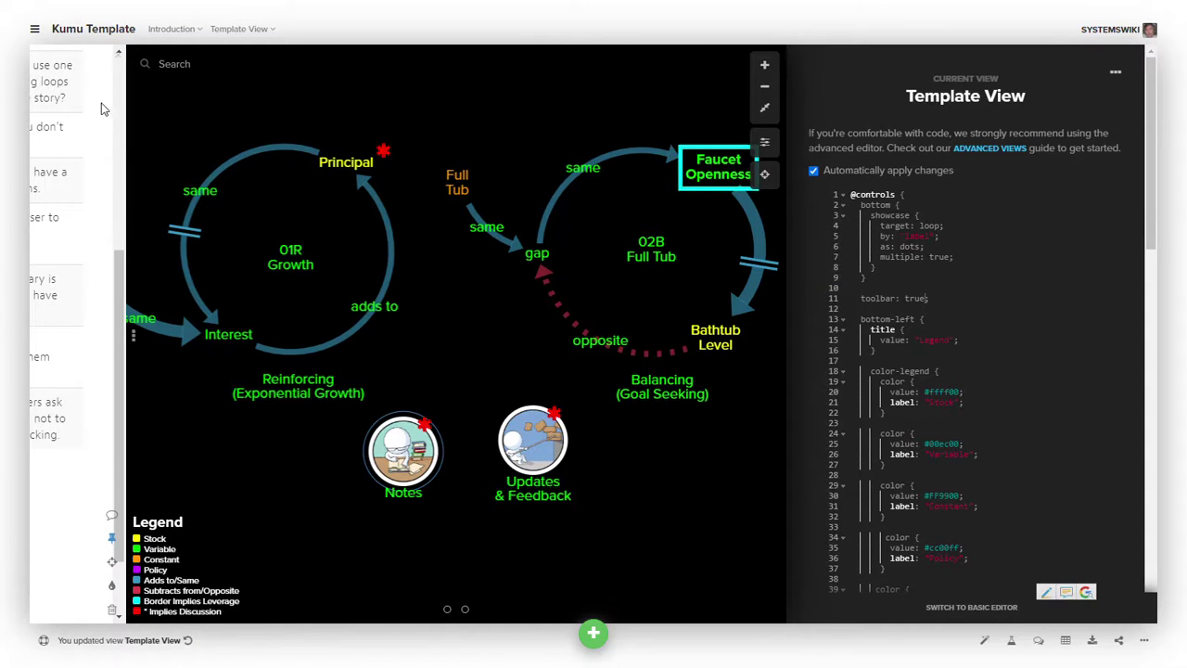
left_click(765, 142)
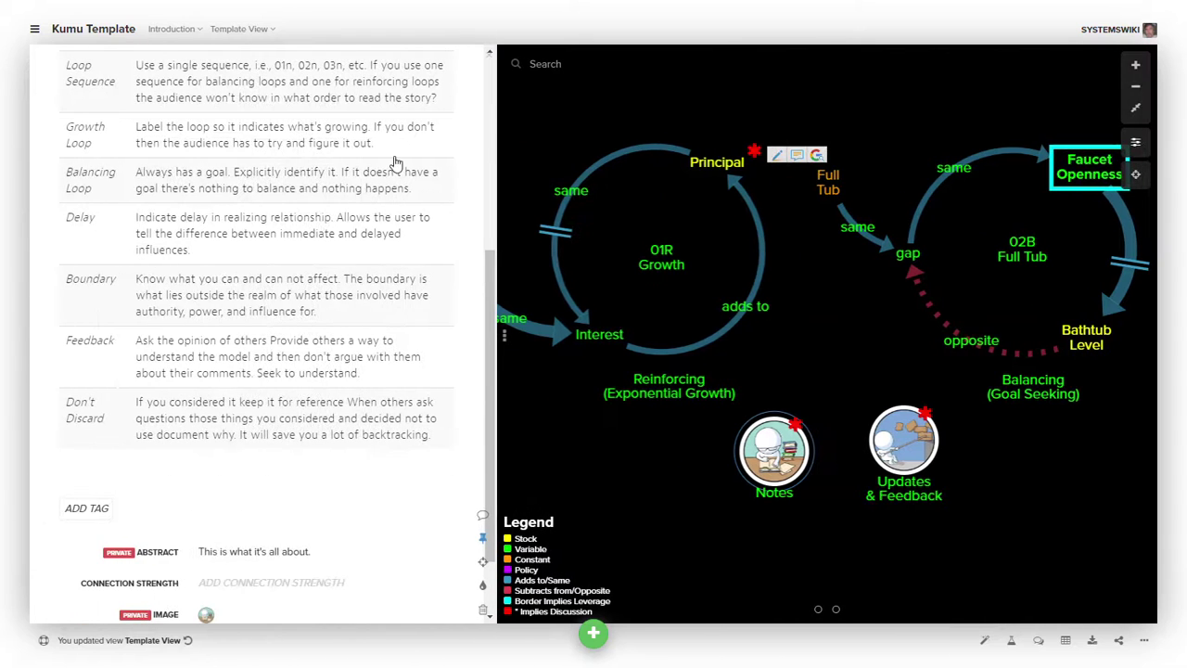
left_click(498, 79)
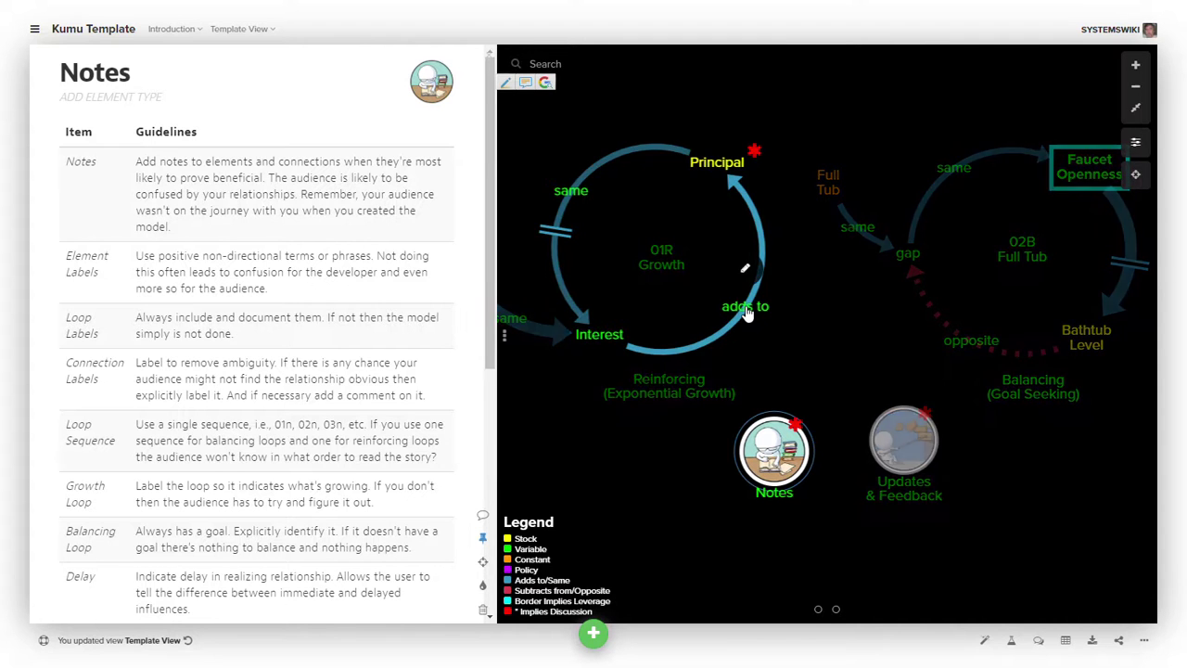
mouse_move(768, 266)
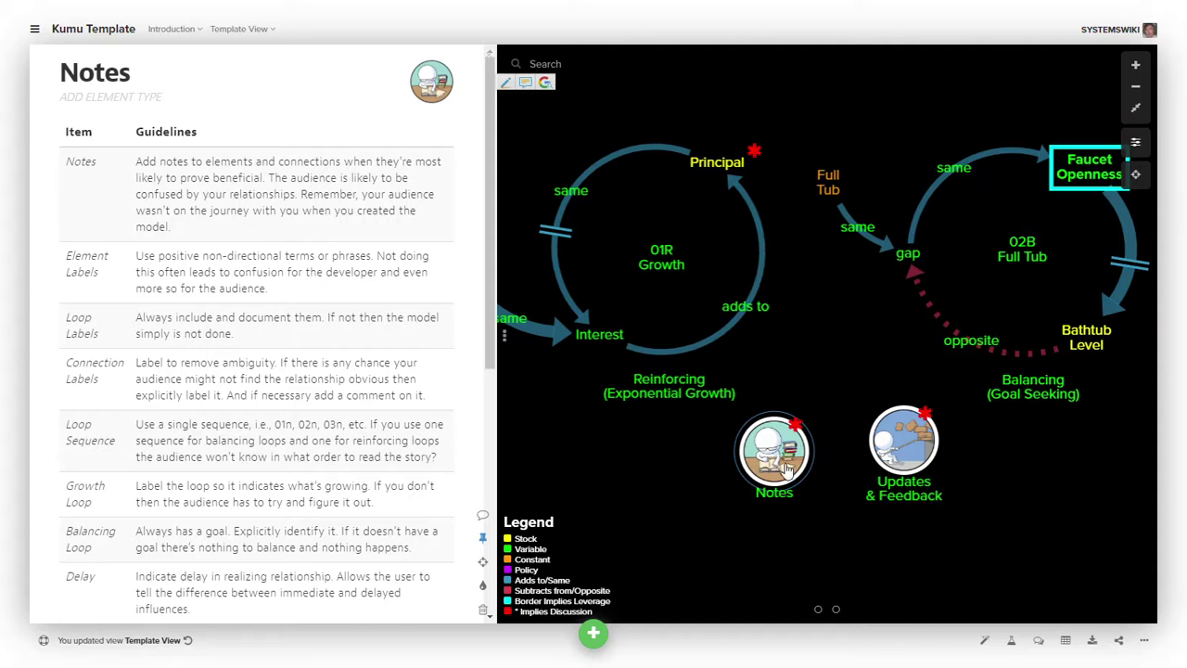
Step: Set the toolbar control back to false in the Template View code, and save the view
left_click(1136, 145)
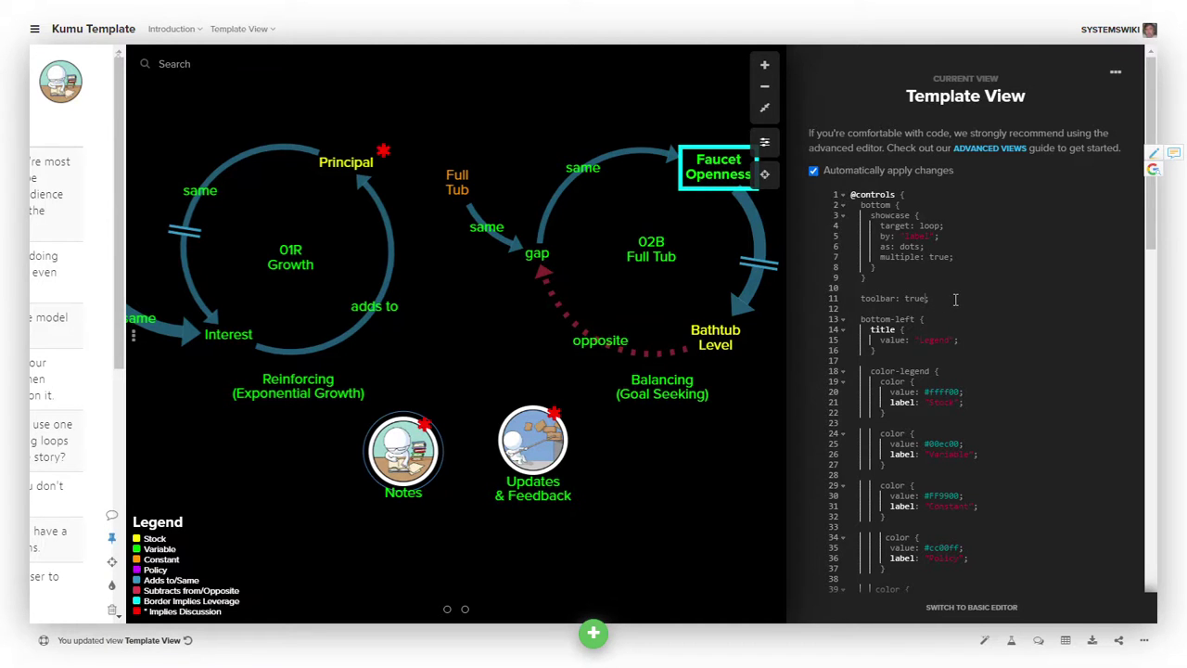
key("Delete")
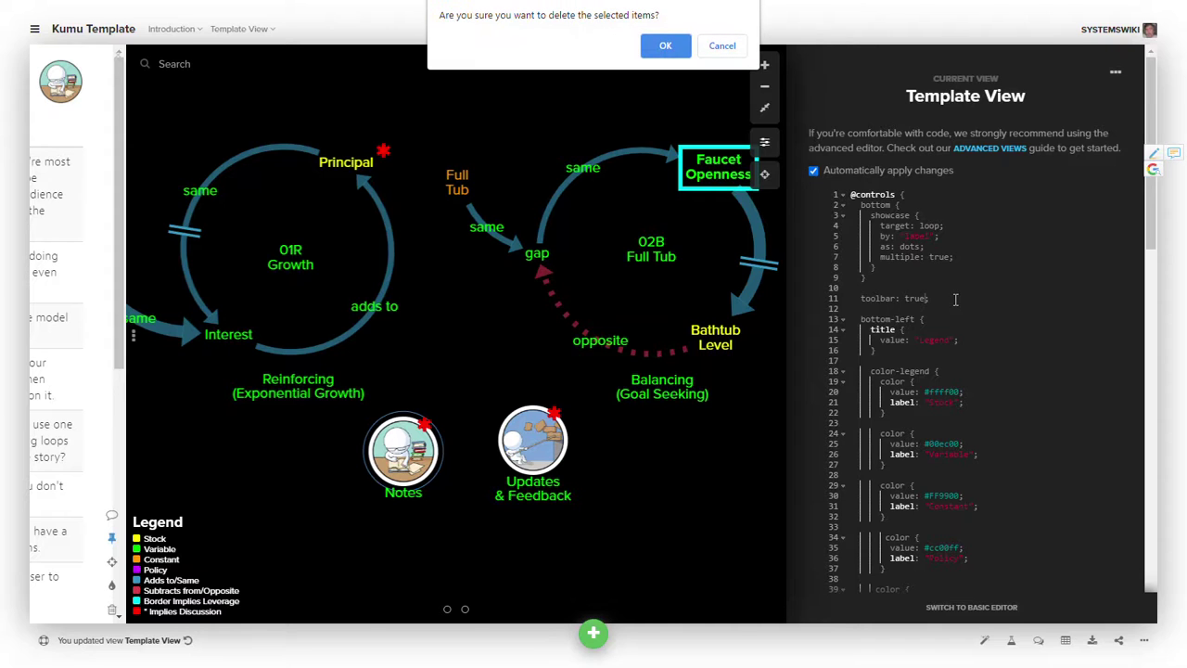
left_click(722, 45)
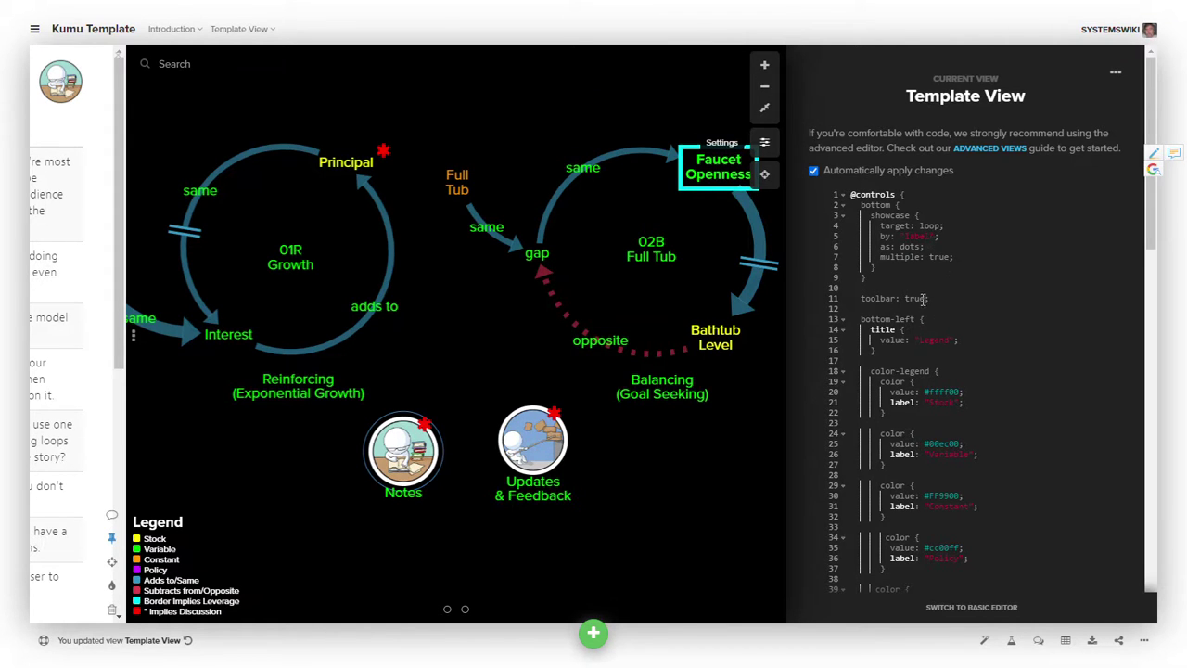
left_click_drag(925, 297, 910, 299)
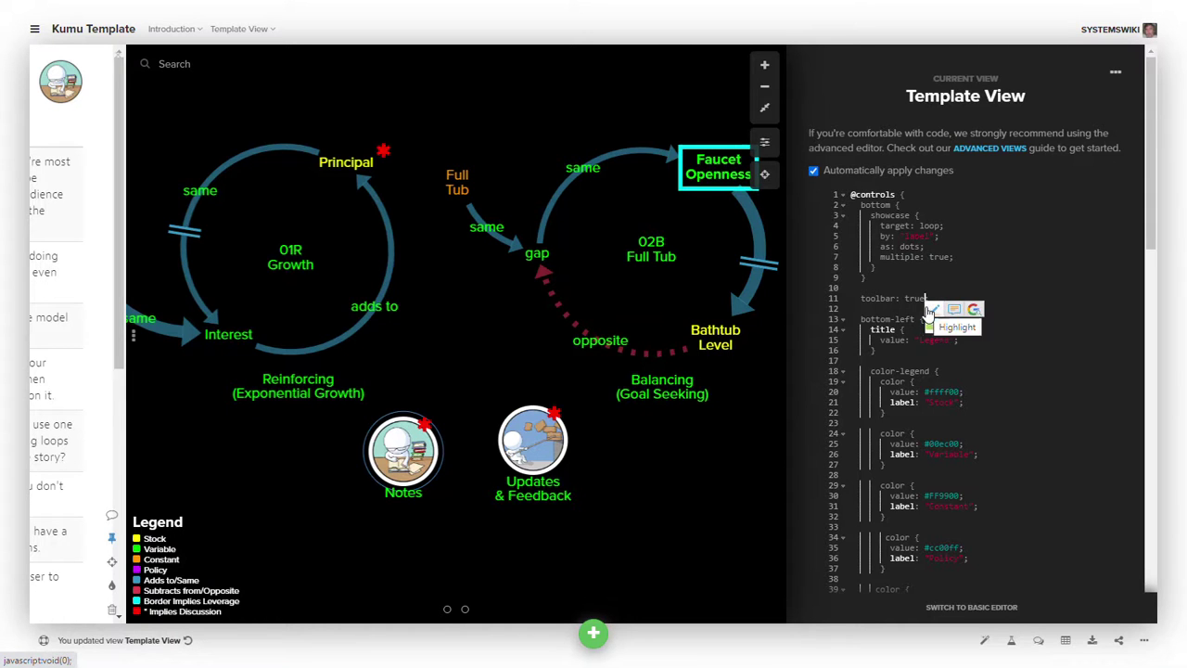
key("BackSpace")
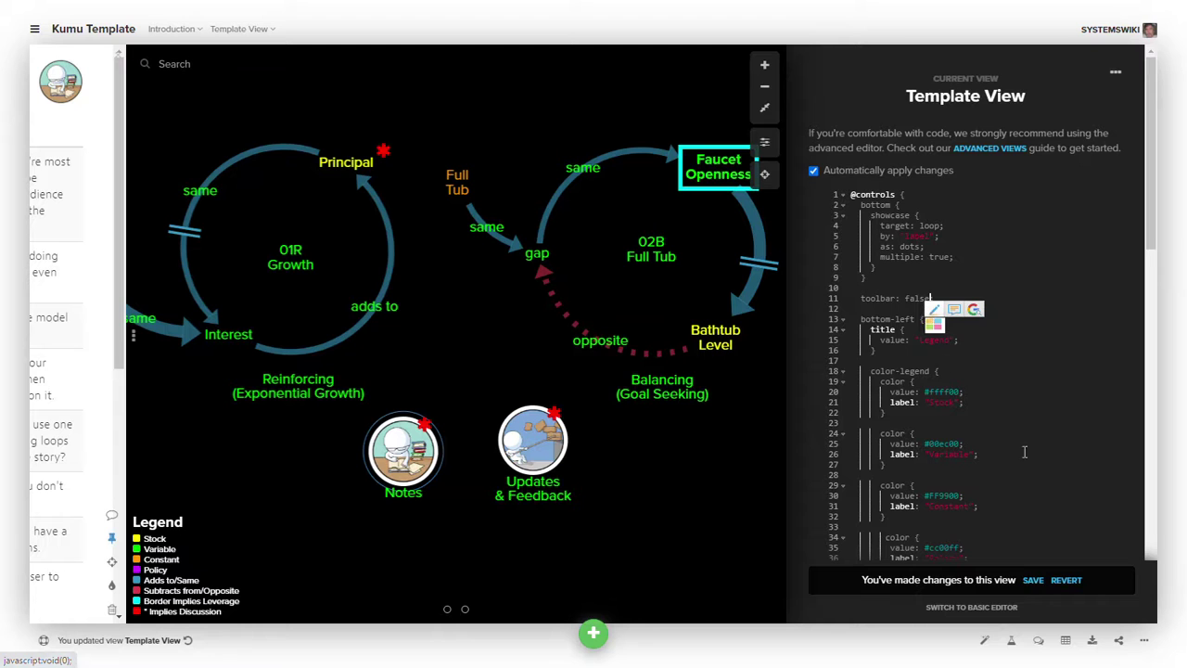
left_click(1034, 581)
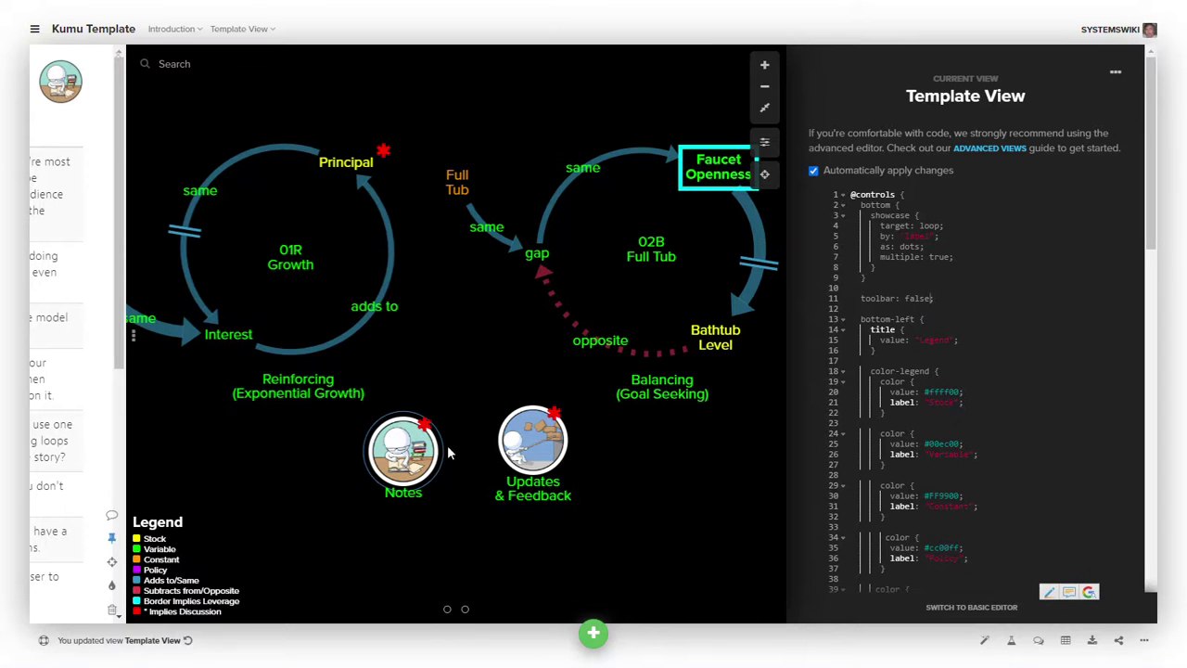
Step: Check the Notes element's popover, and return to the map's Introduction with the view editor closed
mouse_move(420, 452)
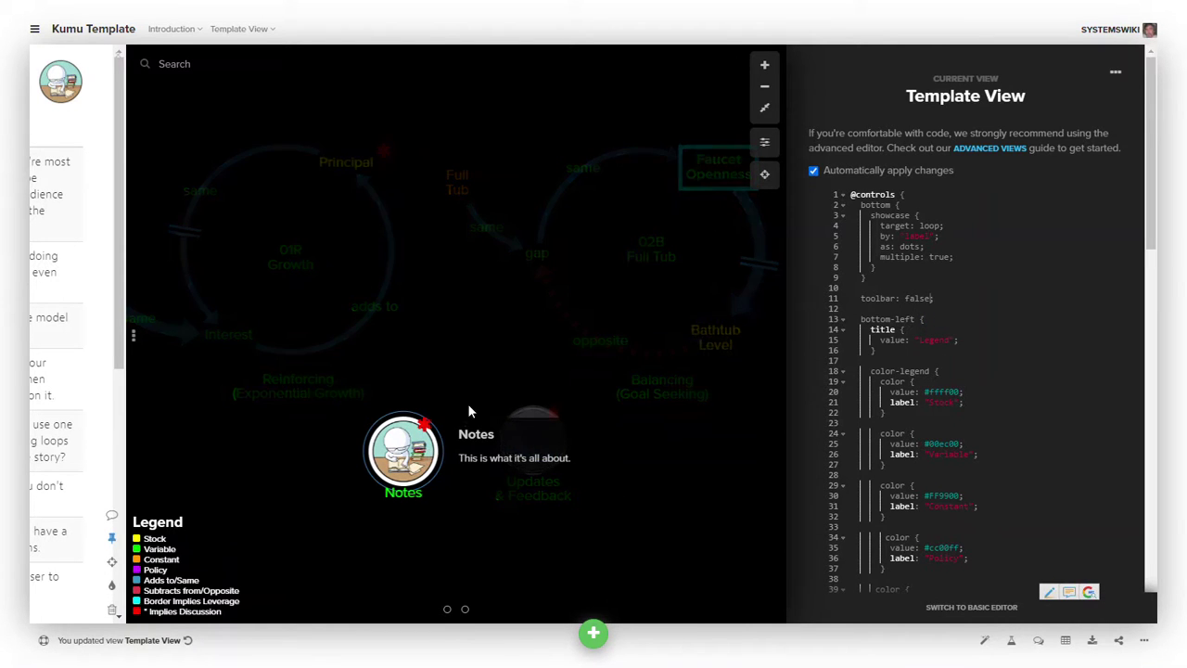
left_click(766, 145)
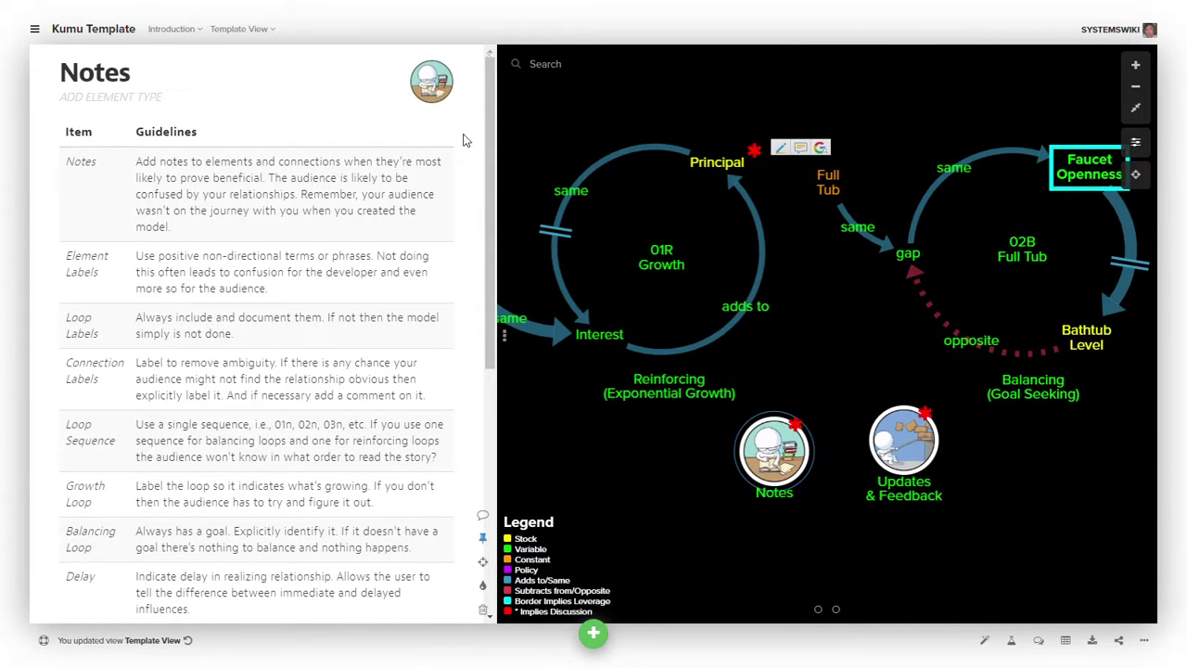
left_click_drag(493, 150, 498, 125)
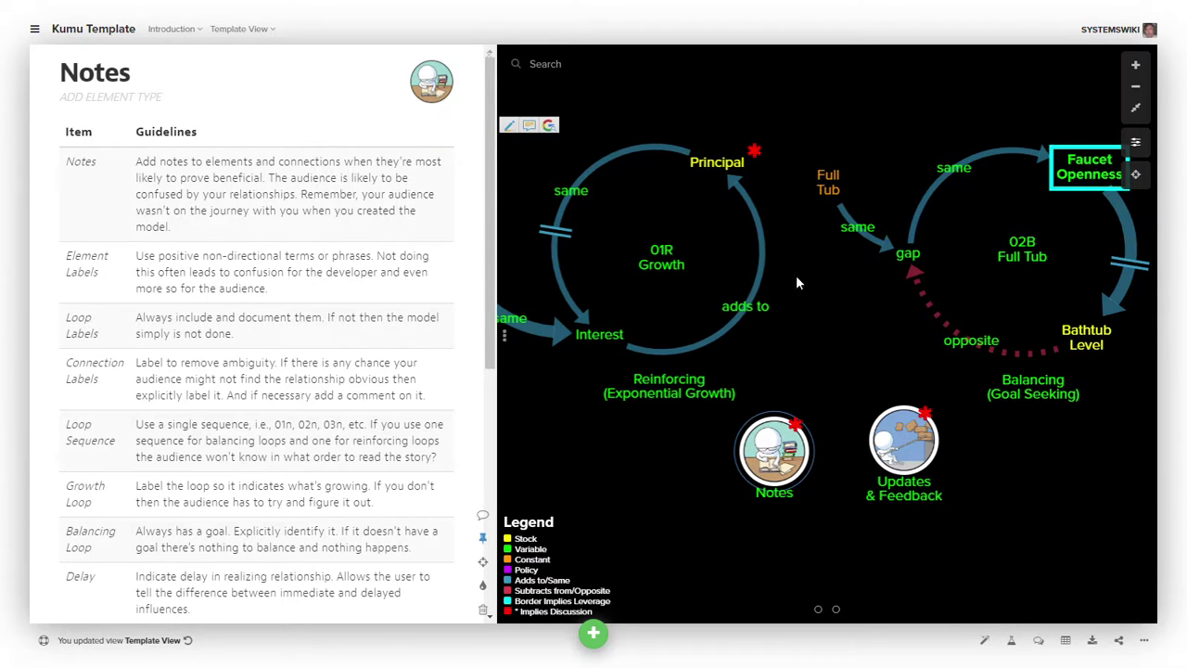
left_click(821, 294)
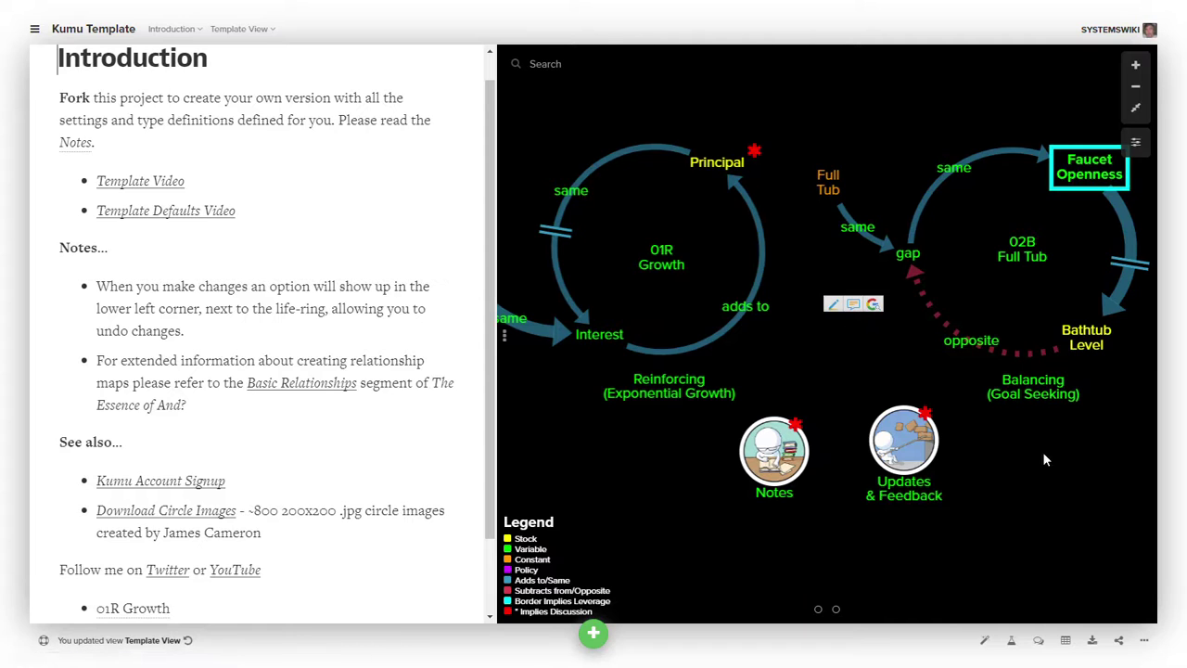